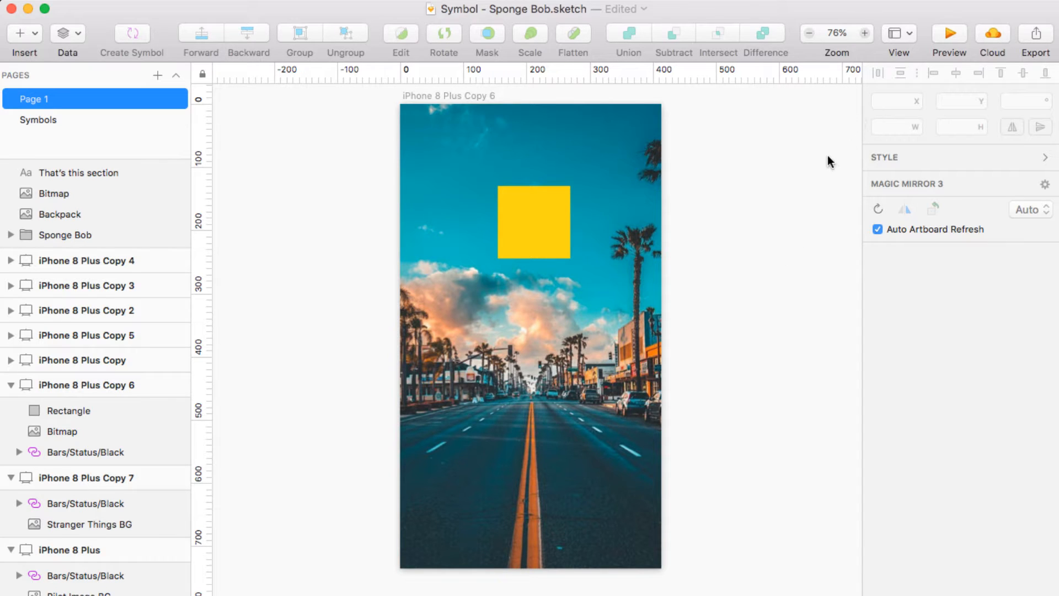
# Step: Align the yellow square to the artboard's left edge, horizontal centre and right edge in turn
pyautogui.click(548, 223)
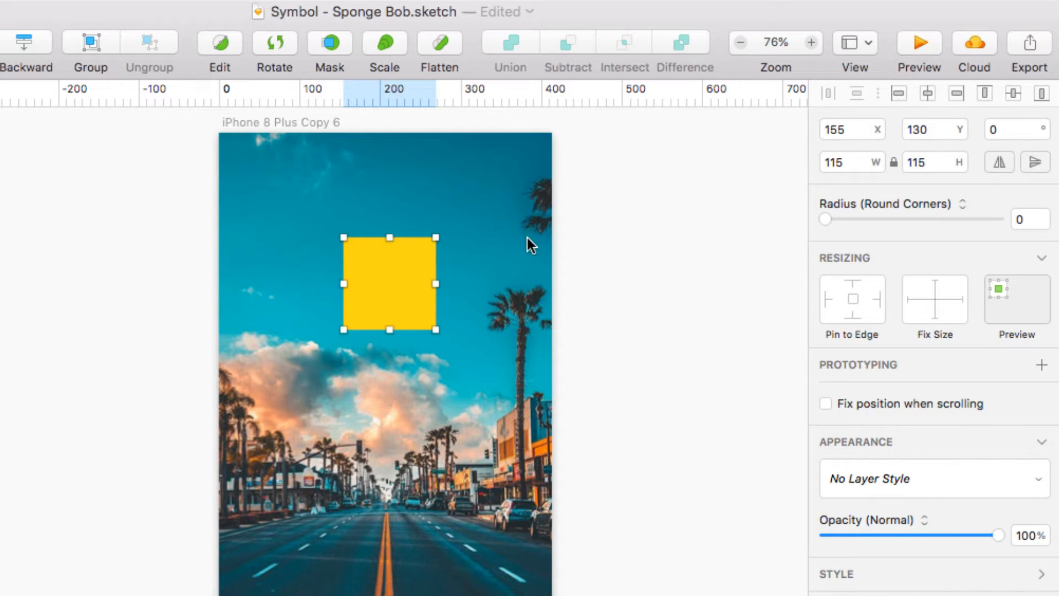
pyautogui.click(899, 94)
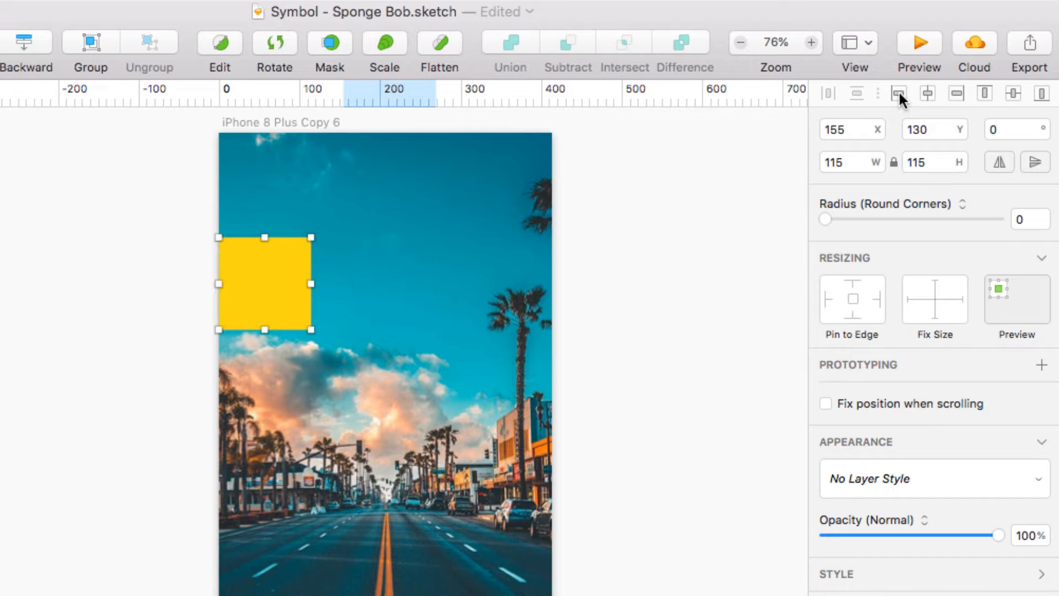
pyautogui.click(926, 94)
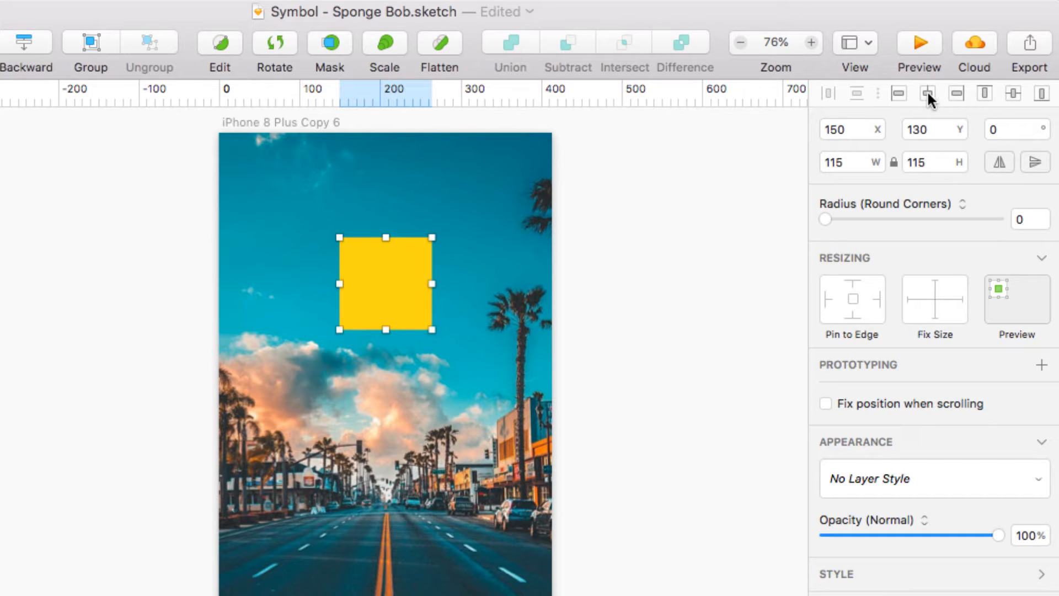
pyautogui.click(956, 92)
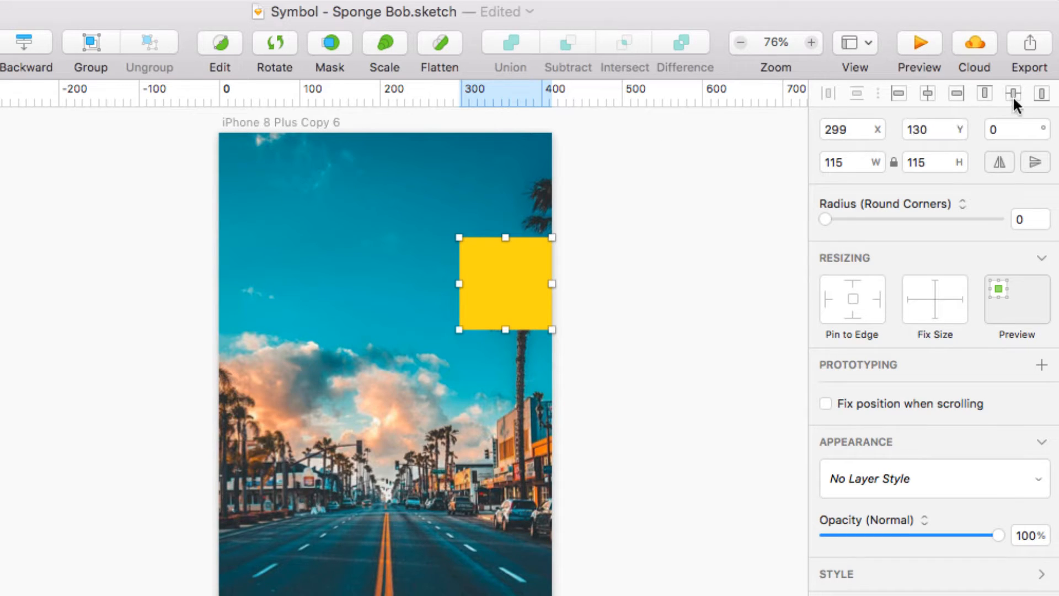
# Step: Align the yellow square to the artboard's top edge, vertical middle and bottom edge in turn
pyautogui.click(985, 94)
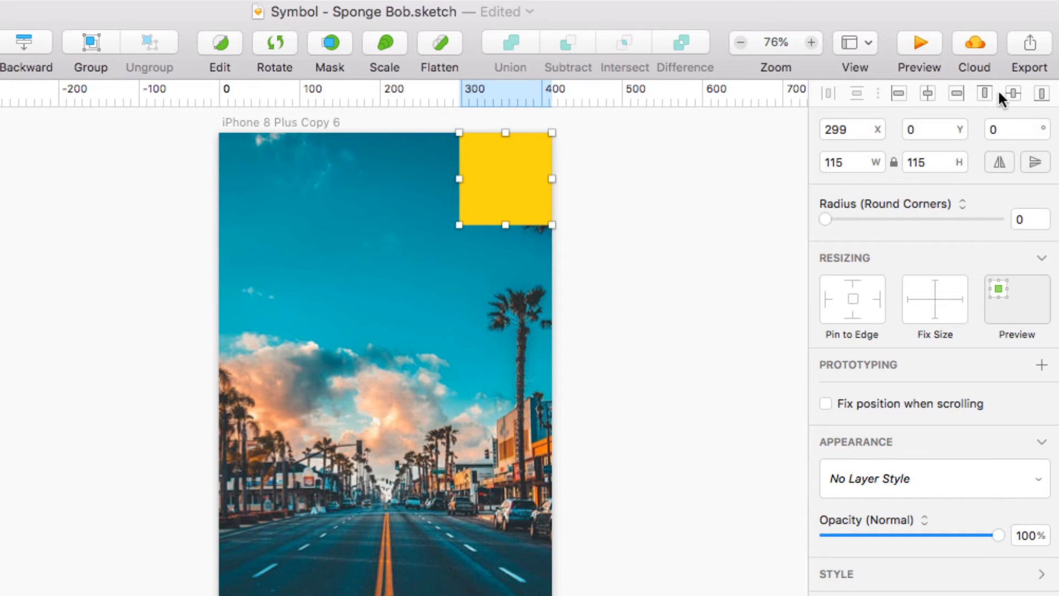
pyautogui.click(1013, 94)
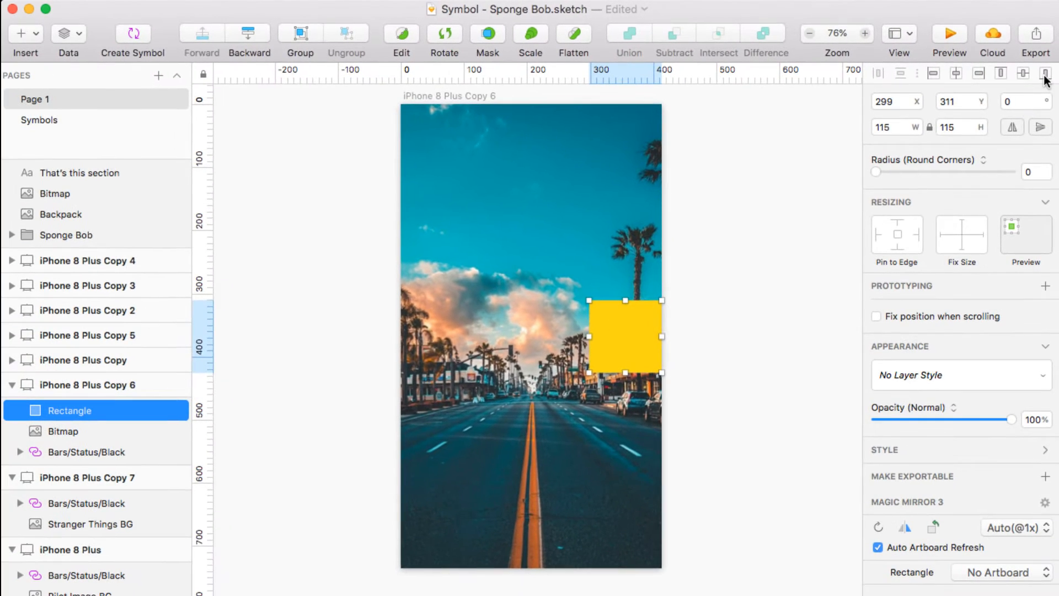
pyautogui.click(1041, 88)
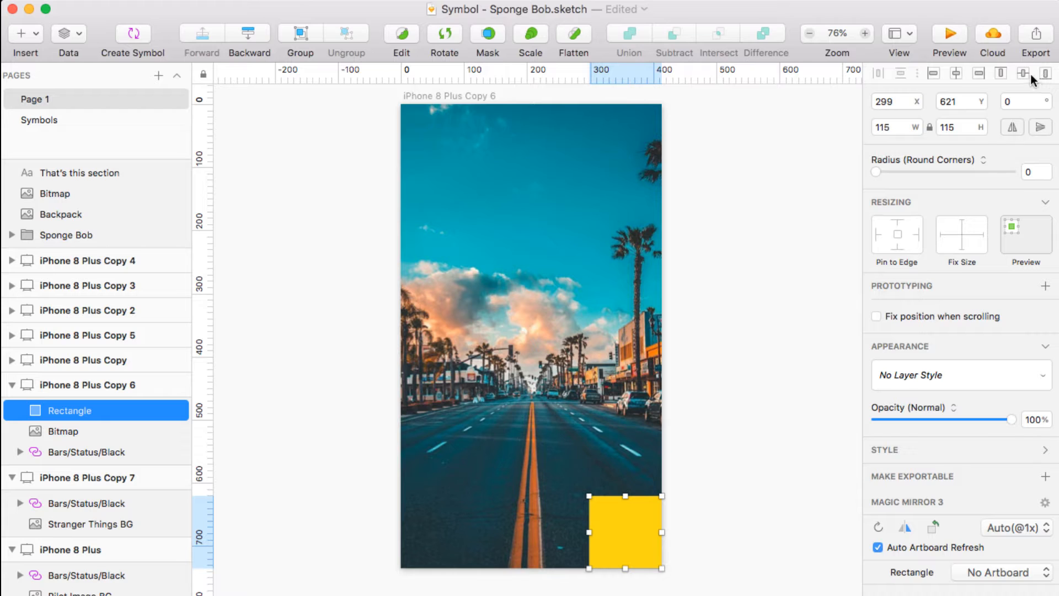
# Step: Centre the yellow square on the artboard both vertically and horizontally
pyautogui.click(1023, 73)
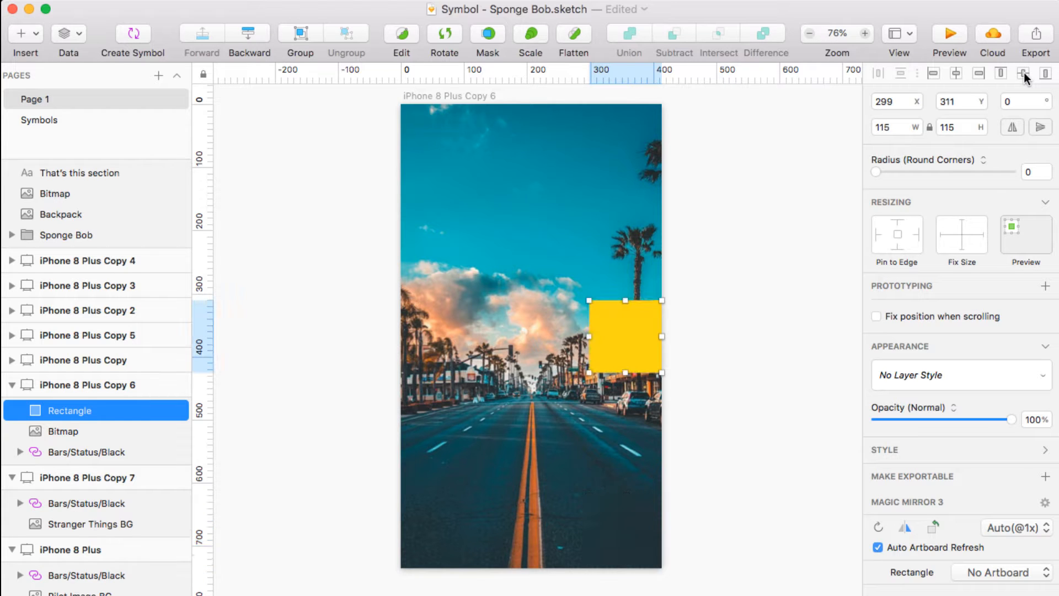
pyautogui.click(956, 74)
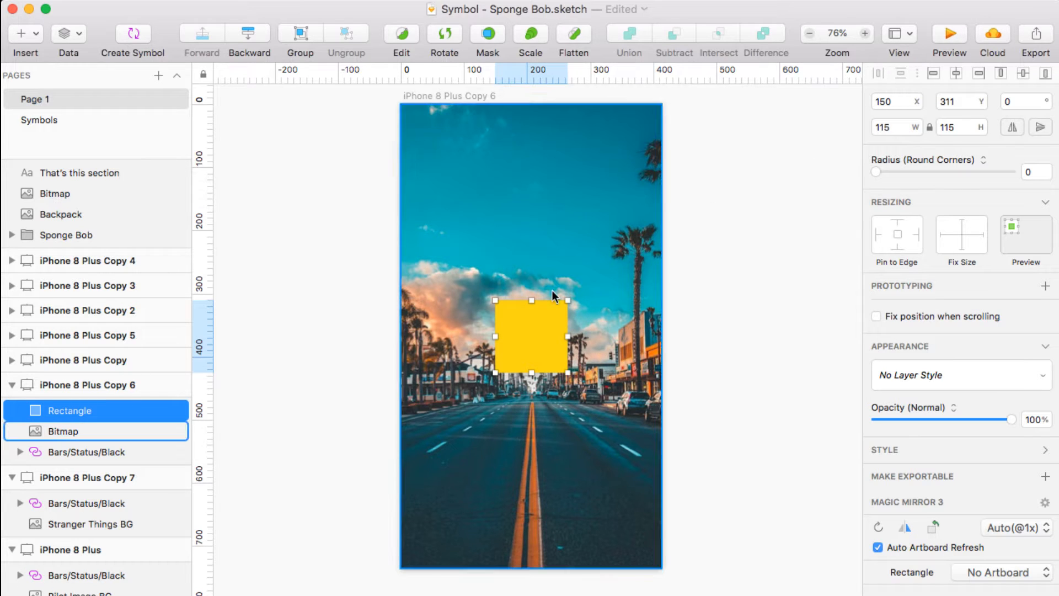
# Step: Move the yellow square up into the sky and place two copies straight below it, the lowest at about Y 391
pyautogui.moveTo(535, 312); pyautogui.dragTo(519, 205)
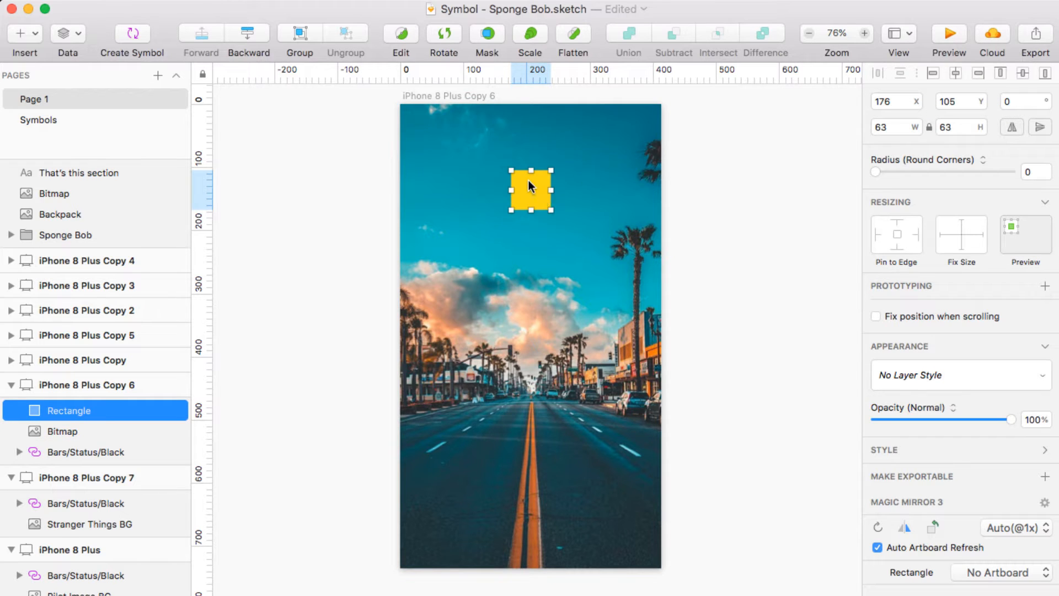
pyautogui.moveTo(528, 186); pyautogui.dragTo(535, 373)
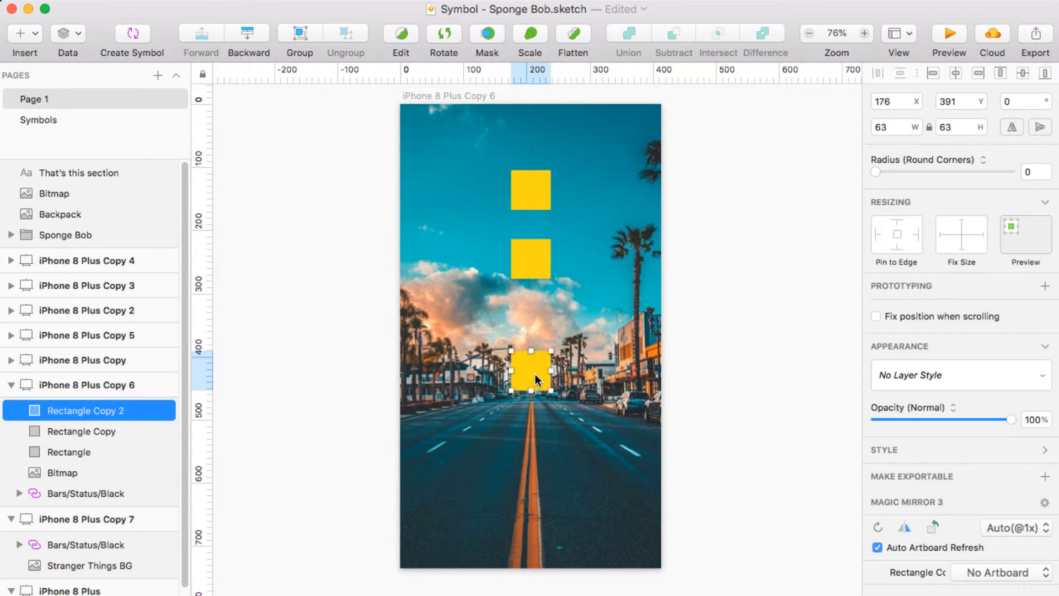
# Step: Select all three yellow squares and distribute them evenly in the vertical direction
pyautogui.keyDown('shift'); pyautogui.click(531, 260); pyautogui.keyUp('shift')
pyautogui.keyDown('shift'); pyautogui.click(534, 189); pyautogui.keyUp('shift')
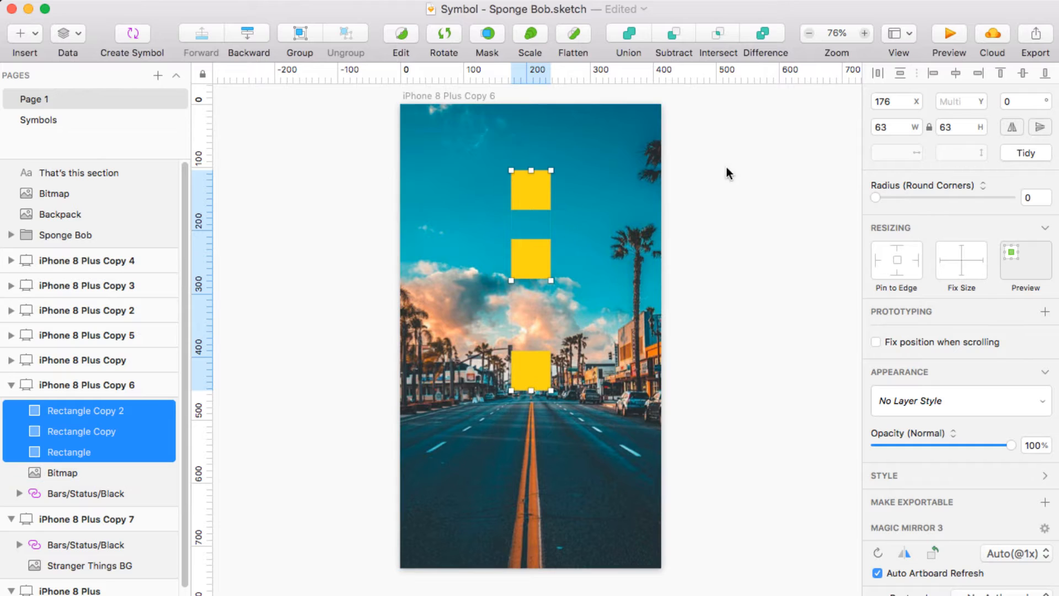
pyautogui.click(899, 75)
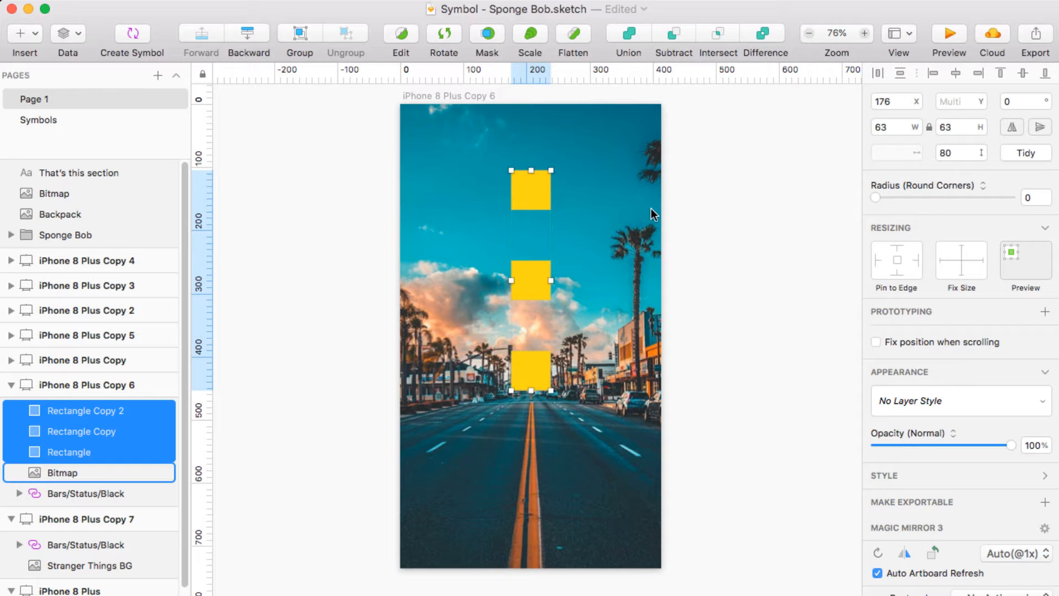
# Step: Rearrange the squares into a horizontal row by placing the lower two on either side of the top one, at its height
pyautogui.click(732, 243)
pyautogui.moveTo(541, 280); pyautogui.dragTo(603, 190)
pyautogui.moveTo(527, 361); pyautogui.dragTo(472, 183)
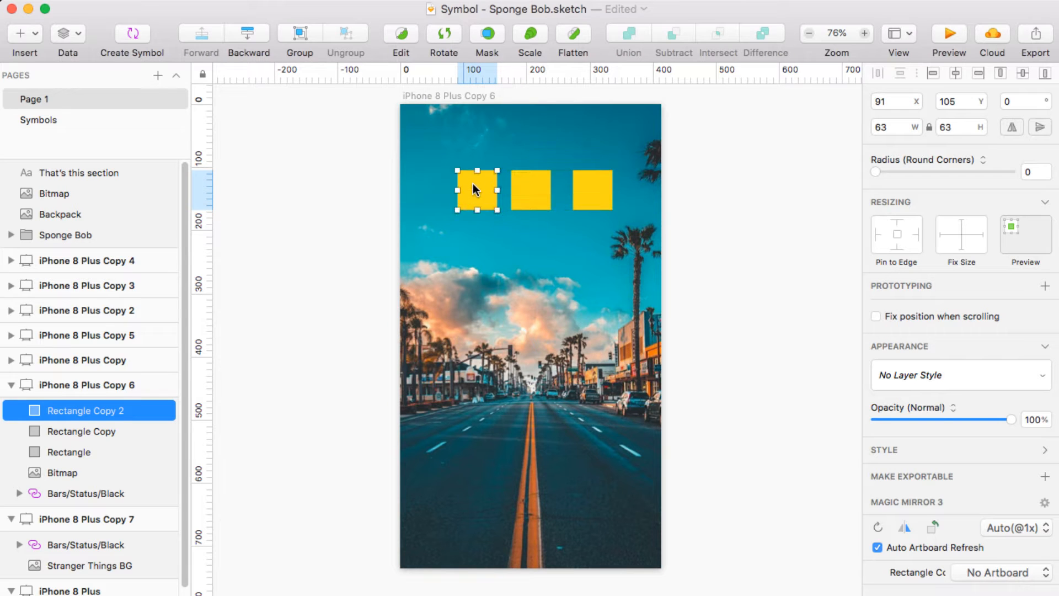
# Step: Select the three squares in the row and distribute them evenly in the horizontal direction, allowing placement on sub-pixels
pyautogui.keyDown('shift'); pyautogui.click(524, 188); pyautogui.keyUp('shift')
pyautogui.keyDown('shift'); pyautogui.click(593, 191); pyautogui.keyUp('shift')
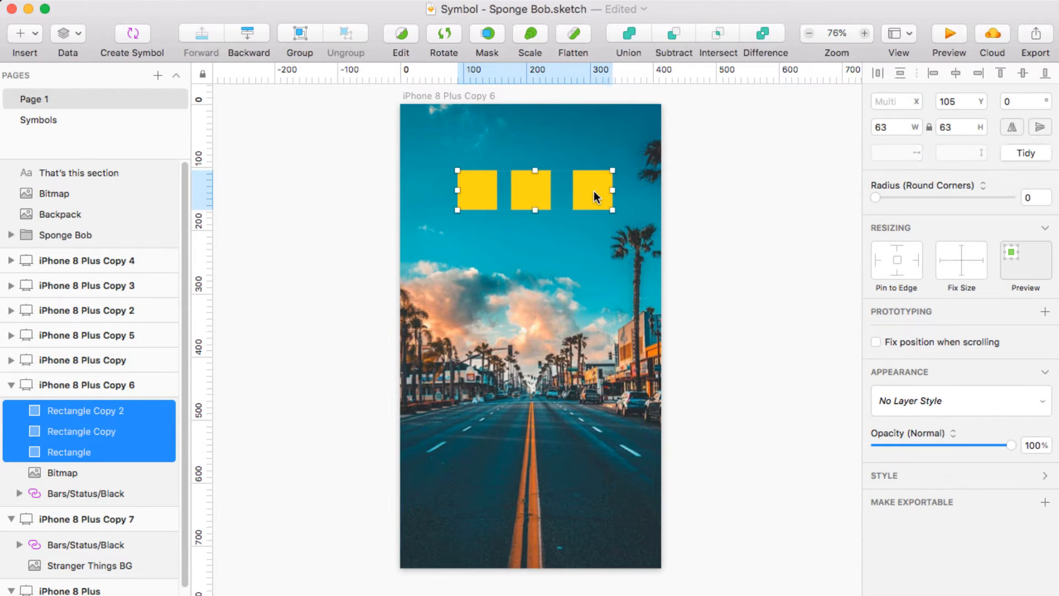
pyautogui.click(879, 75)
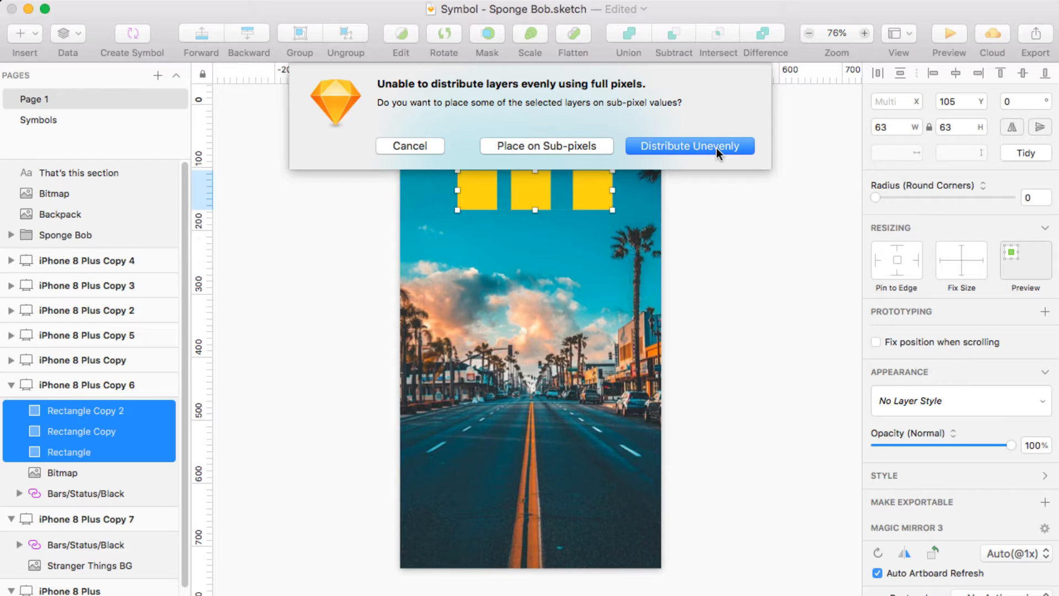
pyautogui.click(584, 143)
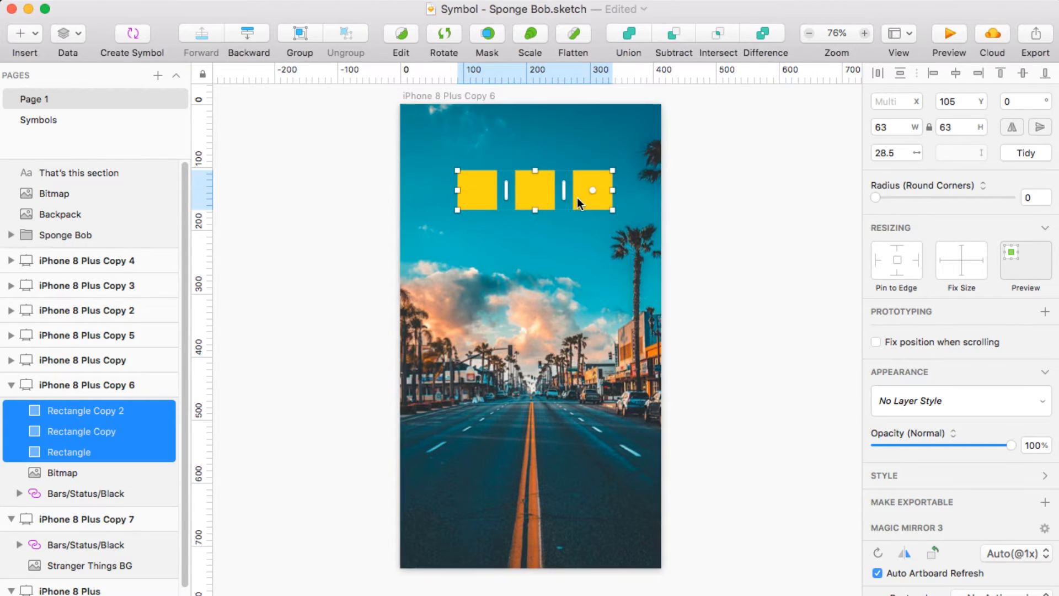
# Step: Measure the horizontal gaps between the middle square and its two neighbours
pyautogui.click(704, 206)
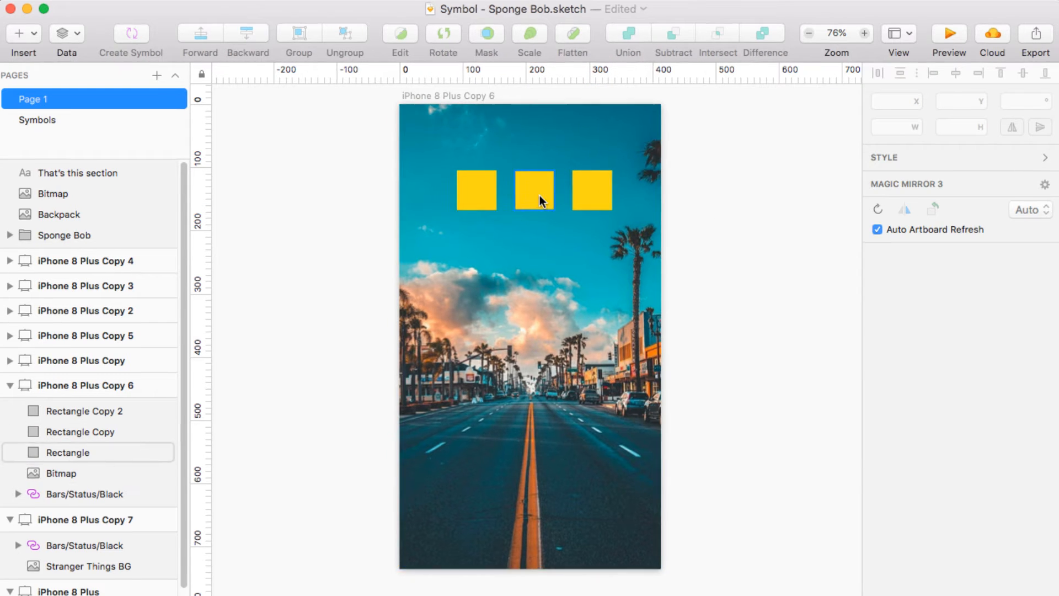
pyautogui.click(538, 196)
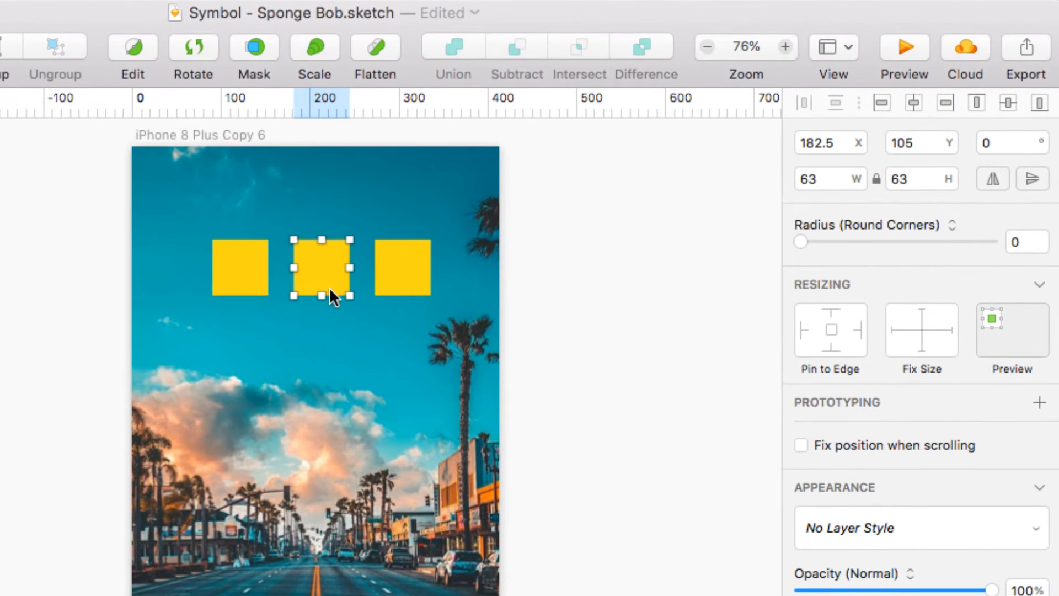
pyautogui.press('alt')
pyautogui.moveTo(384, 287)
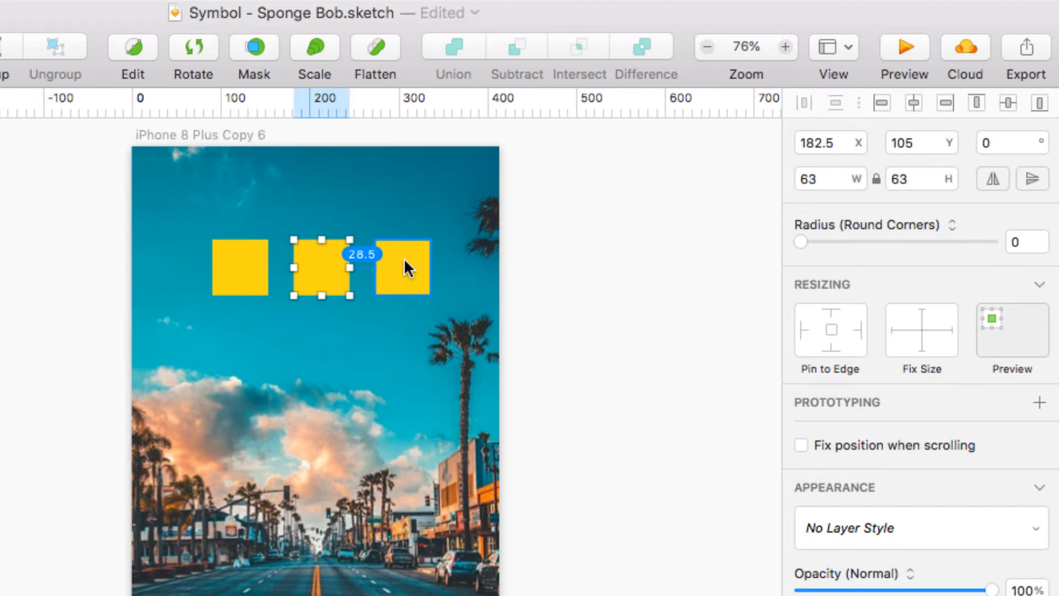
pyautogui.moveTo(246, 271)
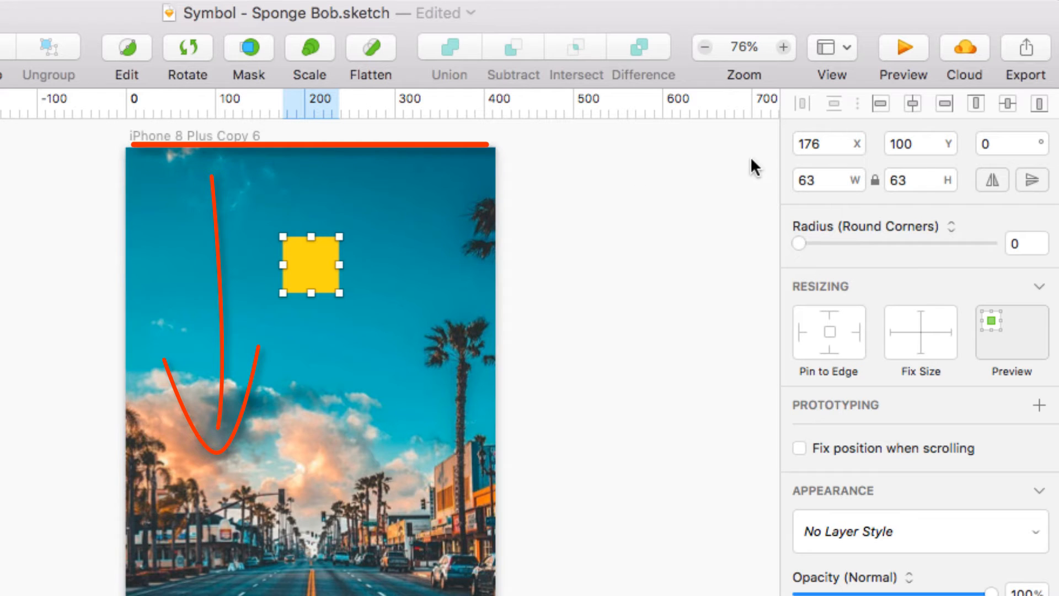
# Step: Position the yellow square at the artboard's origin with X 0 and Y 0
pyautogui.click(806, 143)
pyautogui.moveTo(811, 142); pyautogui.dragTo(780, 146)
pyautogui.write('0')
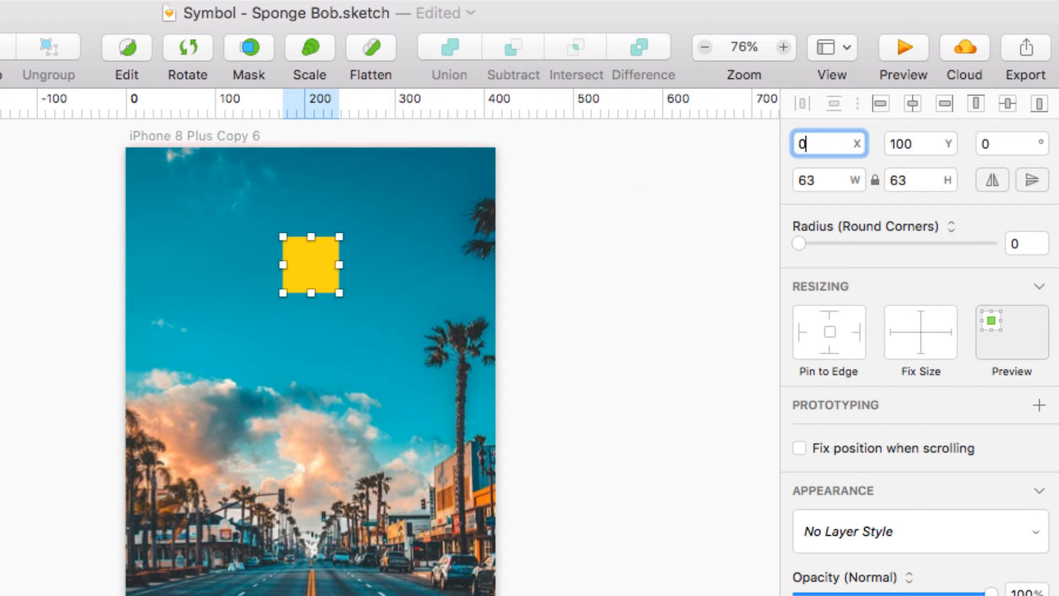
pyautogui.press('Return')
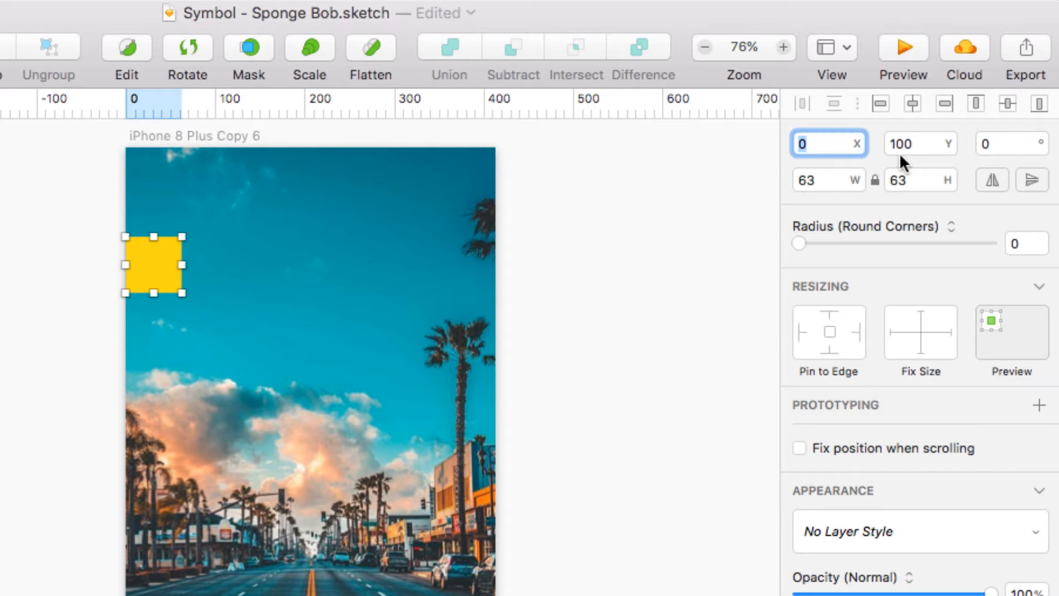
pyautogui.moveTo(920, 143); pyautogui.dragTo(895, 144)
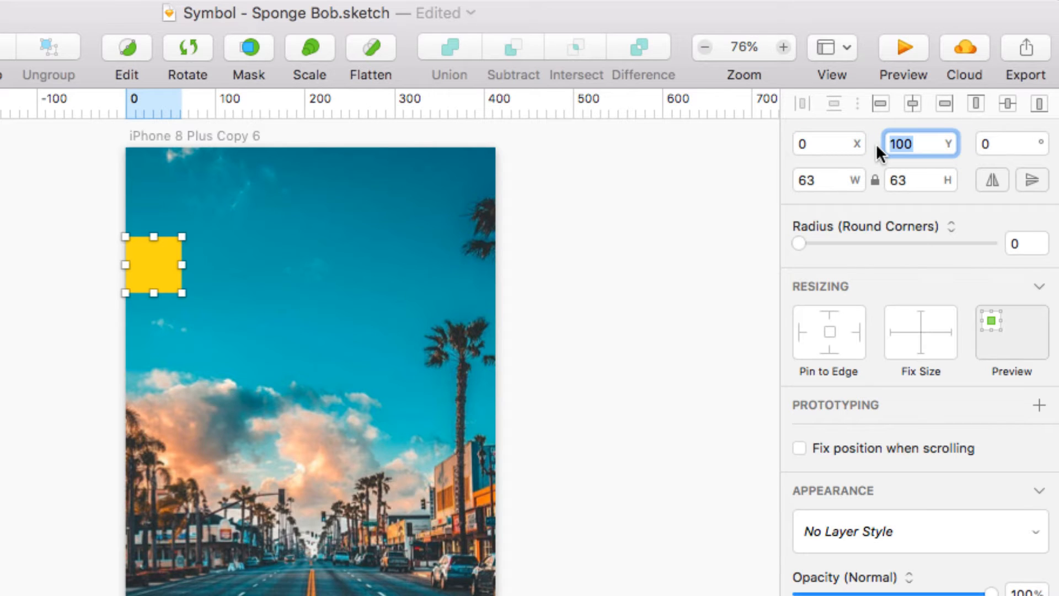
pyautogui.write('0')
pyautogui.press('Return')
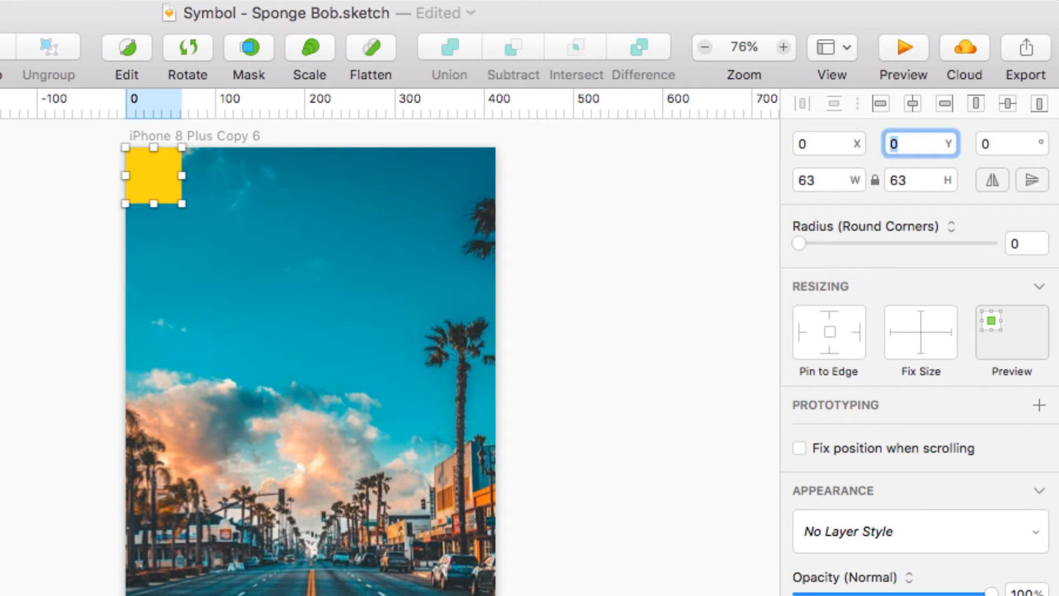
# Step: Raise the yellow square's X position incrementally to 70
pyautogui.moveTo(859, 137); pyautogui.dragTo(859, 139)
pyautogui.keyDown('shift'); pyautogui.click(859, 139); pyautogui.keyUp('shift')
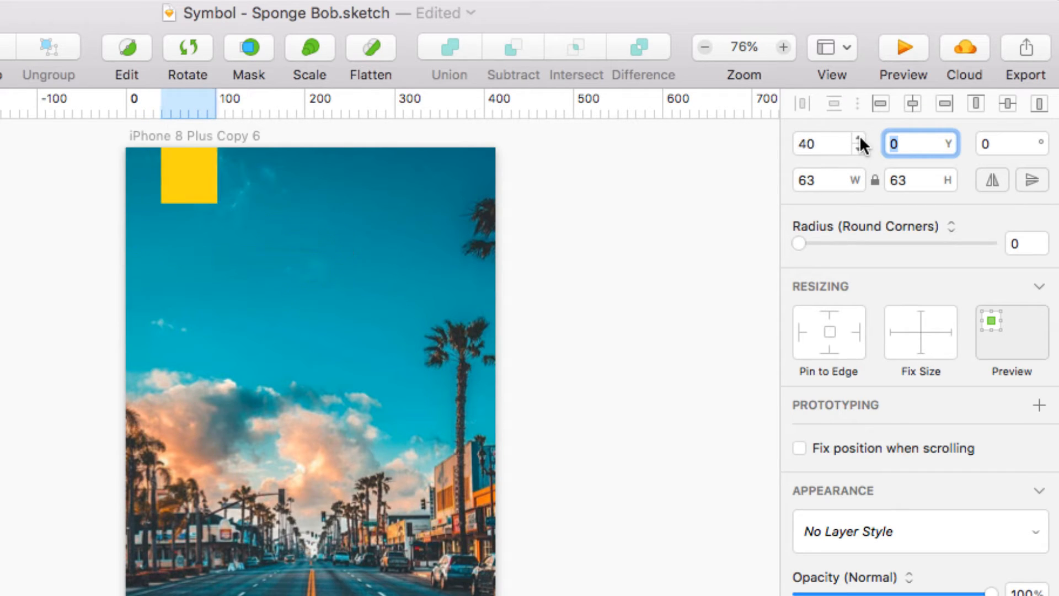
pyautogui.keyDown('shift'); pyautogui.click(860, 139); pyautogui.keyUp('shift')
pyautogui.keyDown('shift'); pyautogui.click(859, 139); pyautogui.keyUp('shift')
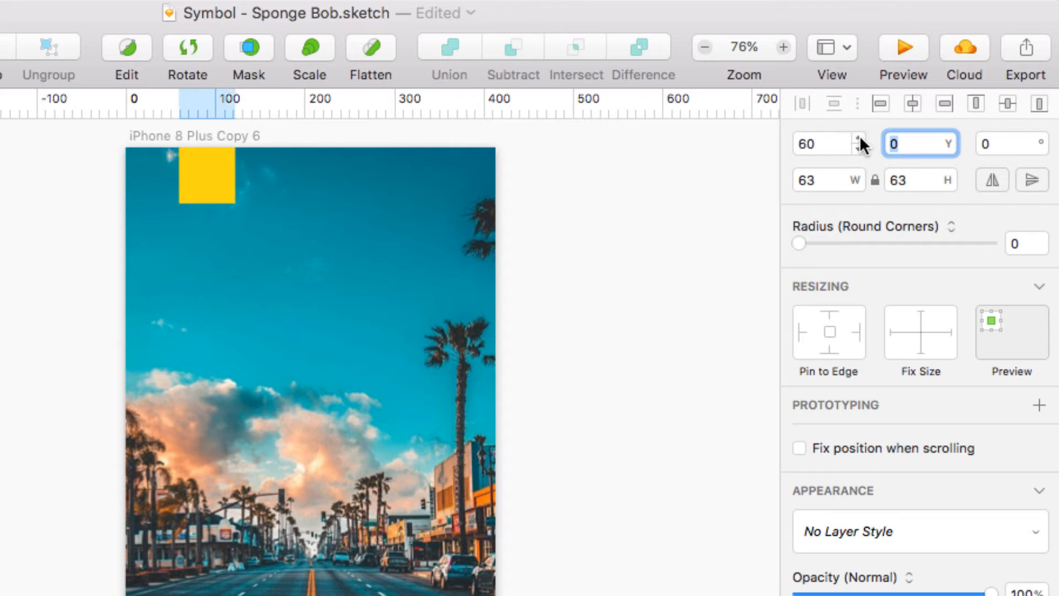
pyautogui.keyDown('shift'); pyautogui.click(859, 139); pyautogui.keyUp('shift')
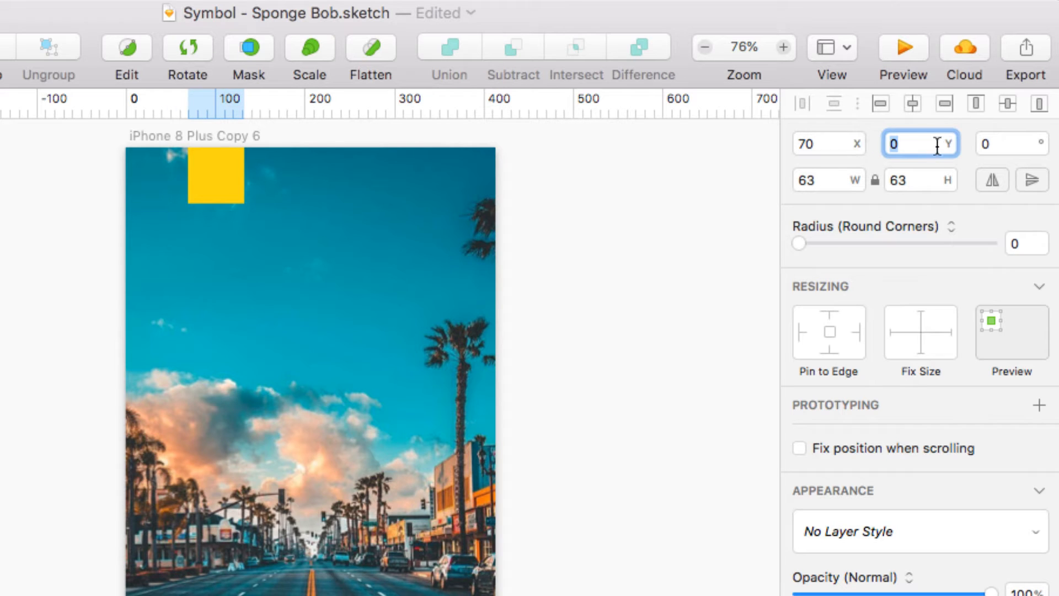
pyautogui.hotkey('shift', 'Tab')
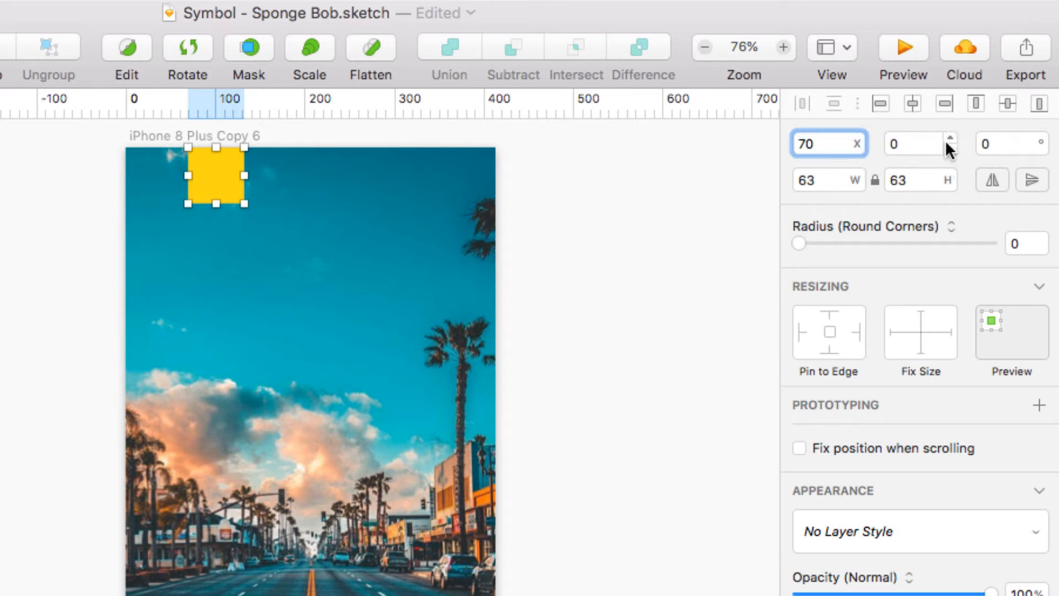
# Step: Raise the yellow square's Y position to 90 in increments of 10
pyautogui.keyDown('shift'); pyautogui.click(948, 136); pyautogui.keyUp('shift')
pyautogui.keyDown('shift'); pyautogui.click(947, 137); pyautogui.keyUp('shift')
pyautogui.keyDown('shift'); pyautogui.click(947, 137); pyautogui.keyUp('shift')
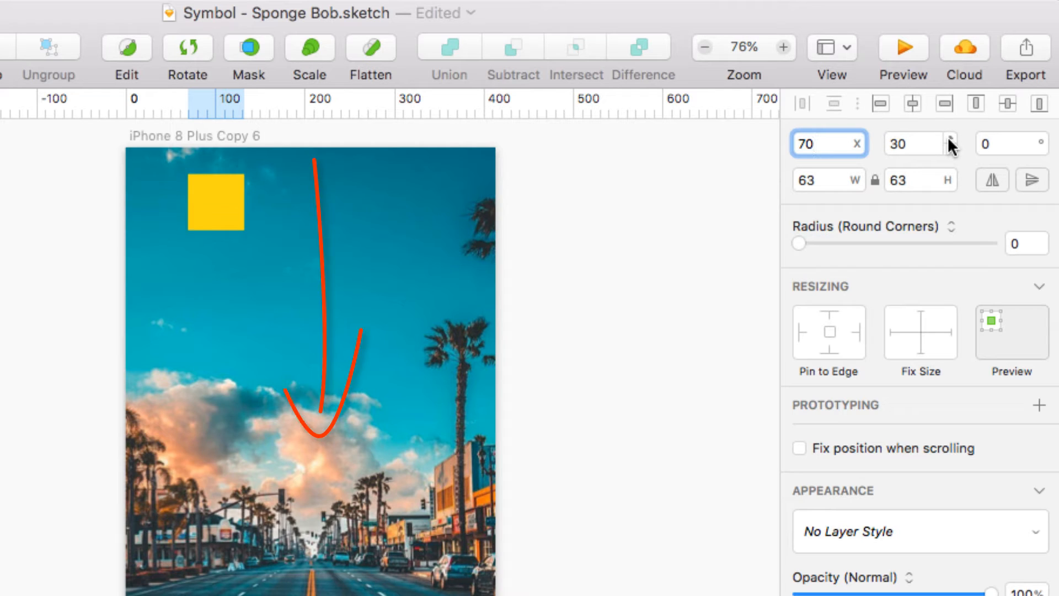
pyautogui.keyDown('shift'); pyautogui.click(948, 137); pyautogui.keyUp('shift')
pyautogui.keyDown('shift'); pyautogui.click(947, 136); pyautogui.keyUp('shift')
pyautogui.keyDown('shift'); pyautogui.click(948, 137); pyautogui.keyUp('shift')
pyautogui.keyDown('shift'); pyautogui.click(947, 137); pyautogui.keyUp('shift')
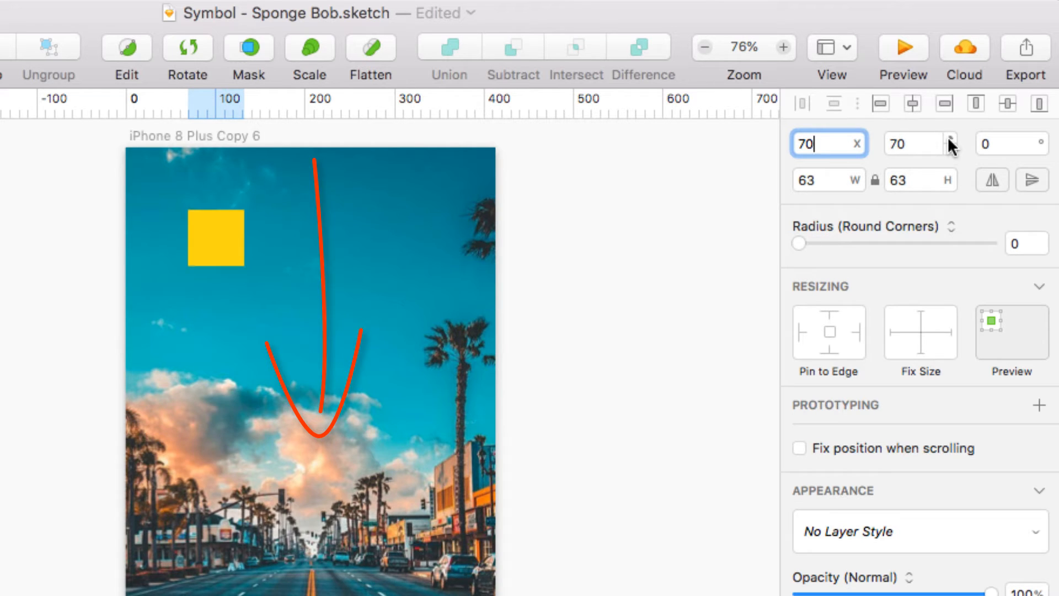
pyautogui.keyDown('shift'); pyautogui.click(947, 137); pyautogui.keyUp('shift')
pyautogui.keyDown('shift'); pyautogui.click(947, 137); pyautogui.keyUp('shift')
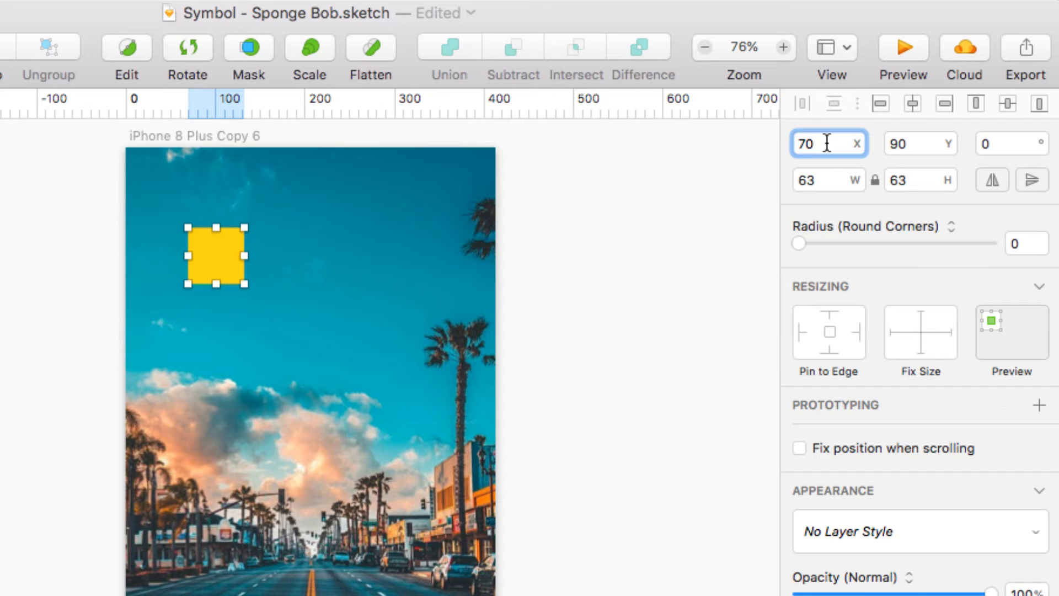
# Step: Set the yellow square's X position to 100, and re-enter it as the calculation 70+30
pyautogui.press('Return')
pyautogui.write('100')
pyautogui.press('Return')
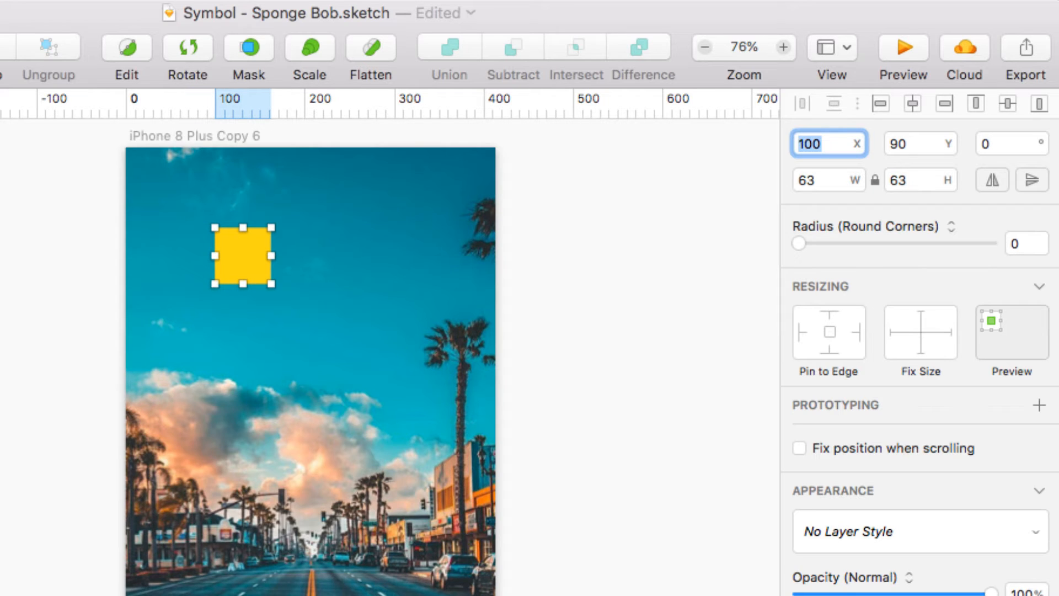
pyautogui.write('70+30')
pyautogui.press('Return')
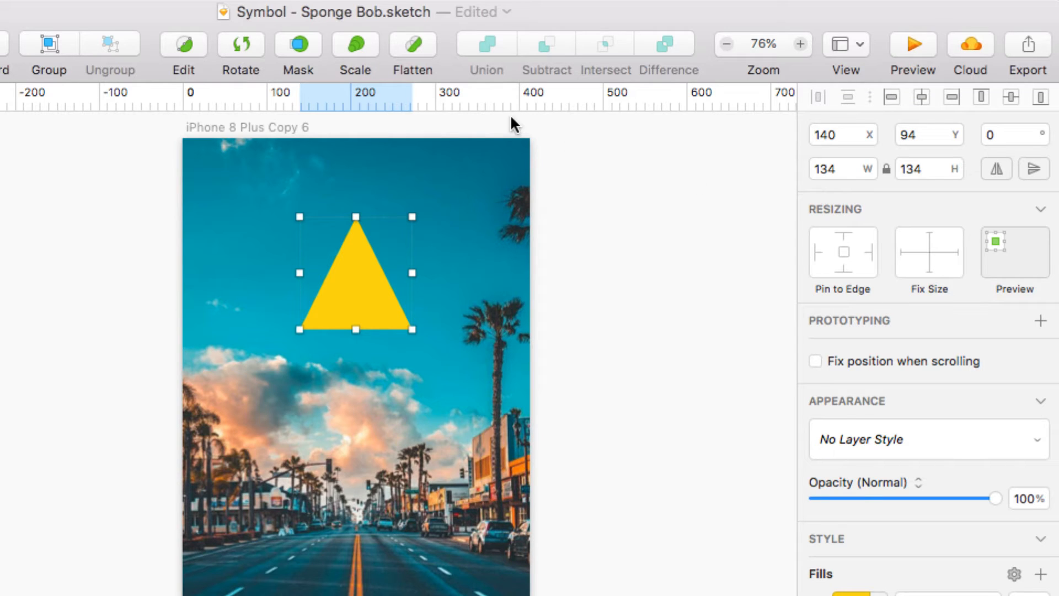
# Step: Rotate the yellow triangle clockwise to exactly 90 degrees, and enlarge it to about 151 by 151
pyautogui.click(249, 45)
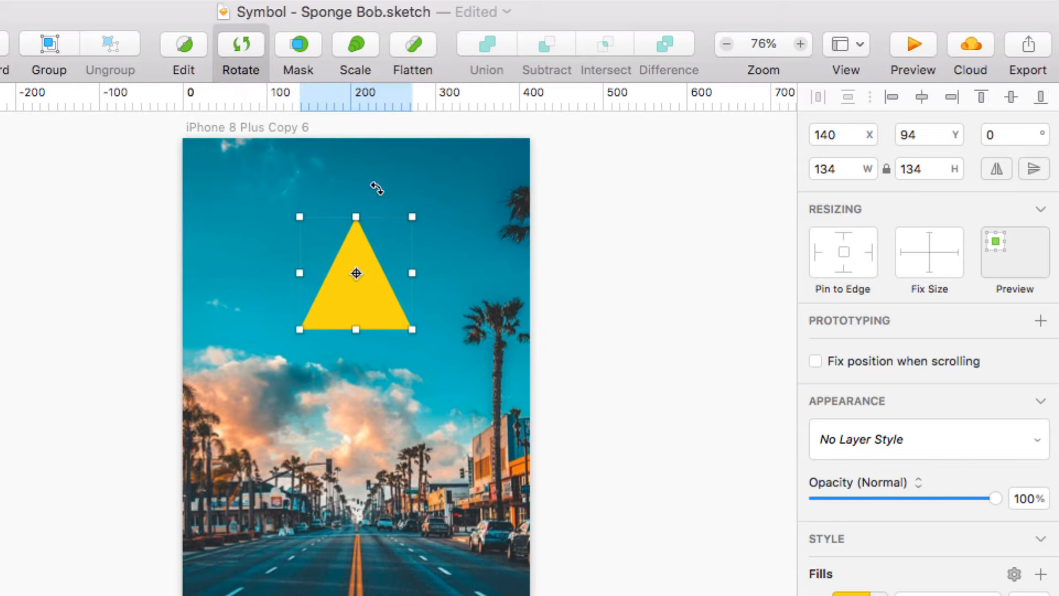
pyautogui.moveTo(428, 203); pyautogui.dragTo(423, 346)
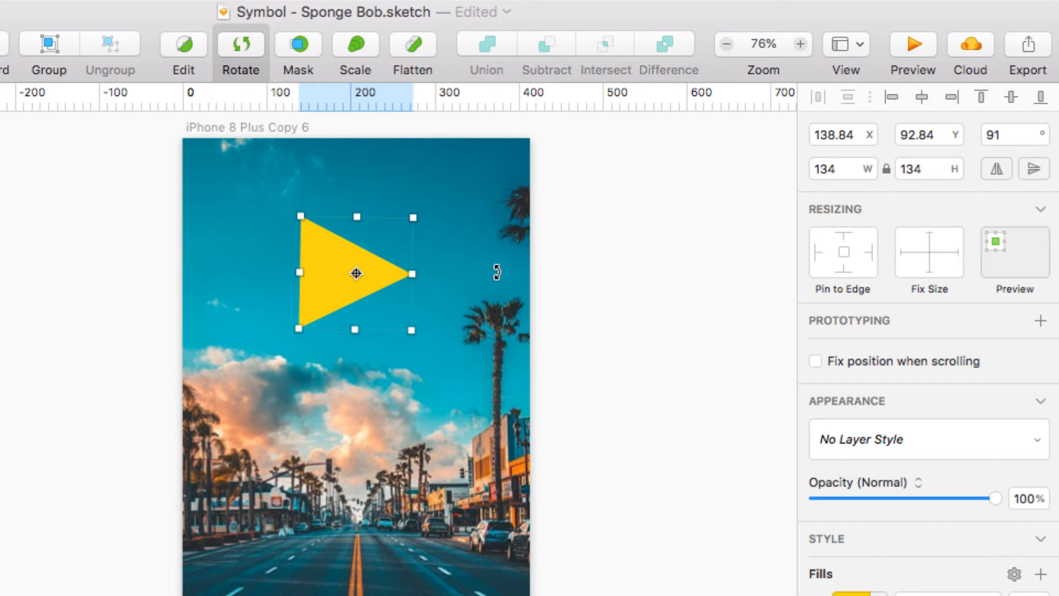
pyautogui.click(1042, 141)
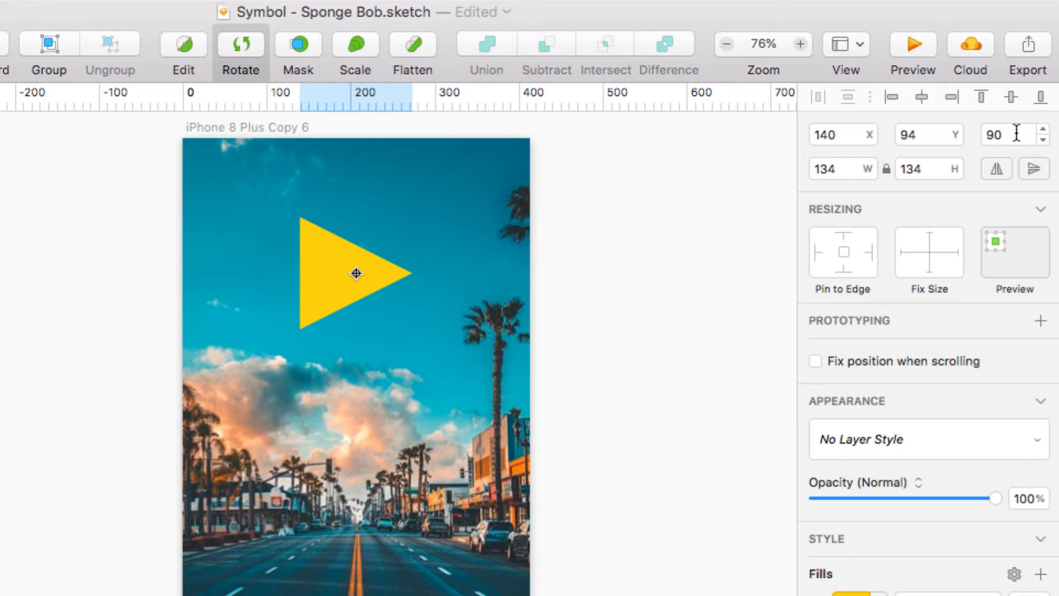
pyautogui.press('Return')
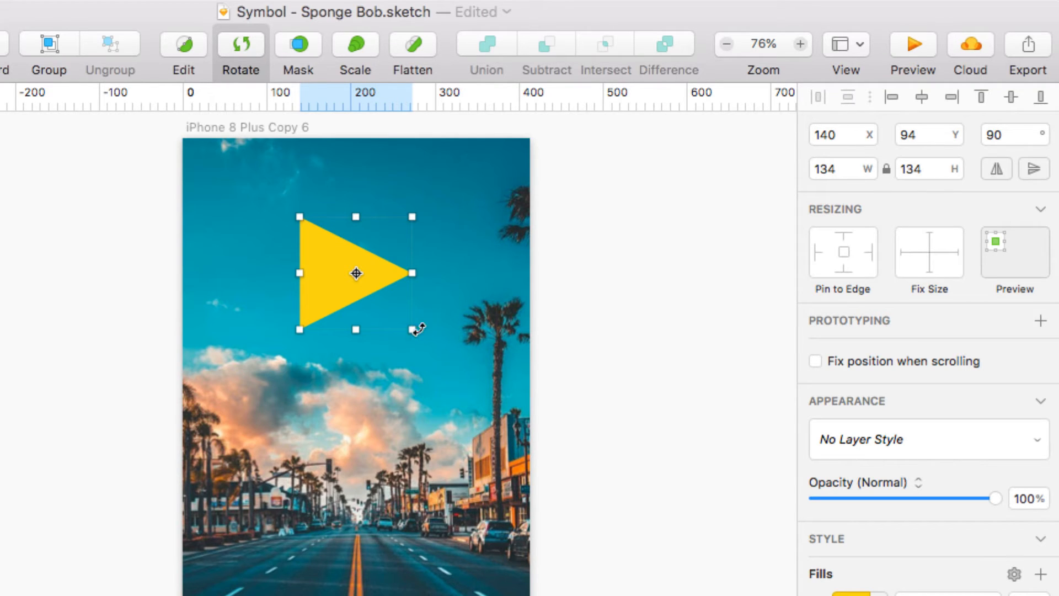
pyautogui.press('Escape')
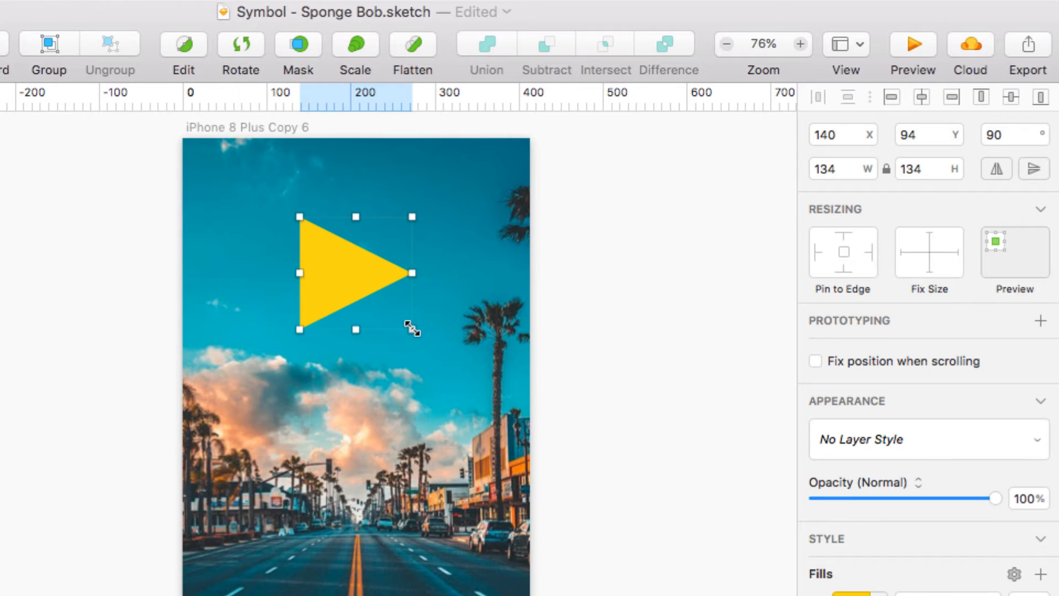
pyautogui.moveTo(411, 329)
pyautogui.mouseDown()
pyautogui.moveTo(452, 375)
pyautogui.moveTo(425, 343)
pyautogui.mouseUp()
# Step: Delete the yellow triangle and draw a square about 149 by 149 in the sky area of the artboard
pyautogui.press('Delete')
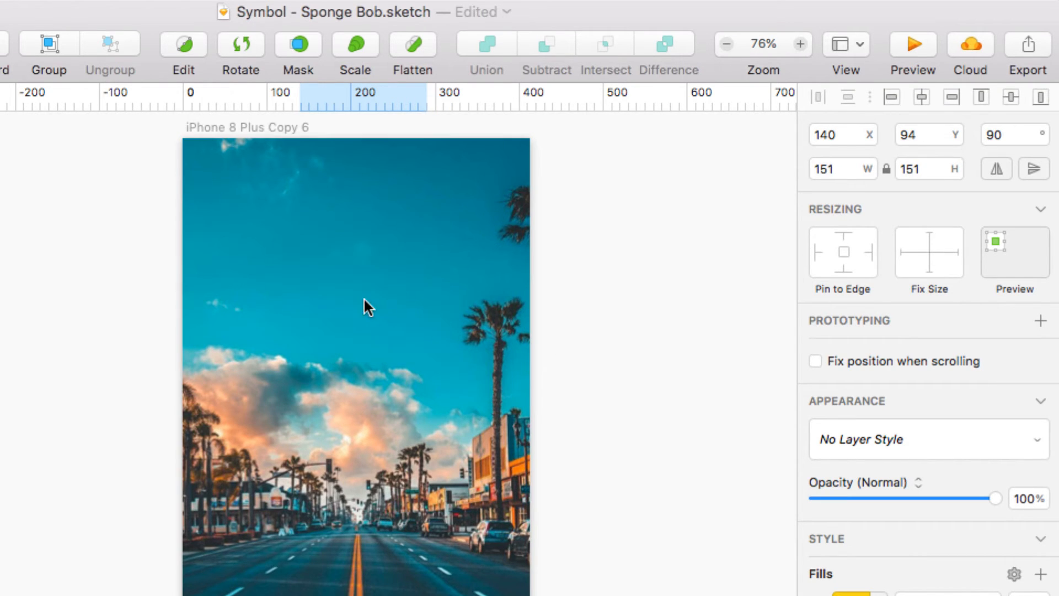
pyautogui.press('r')
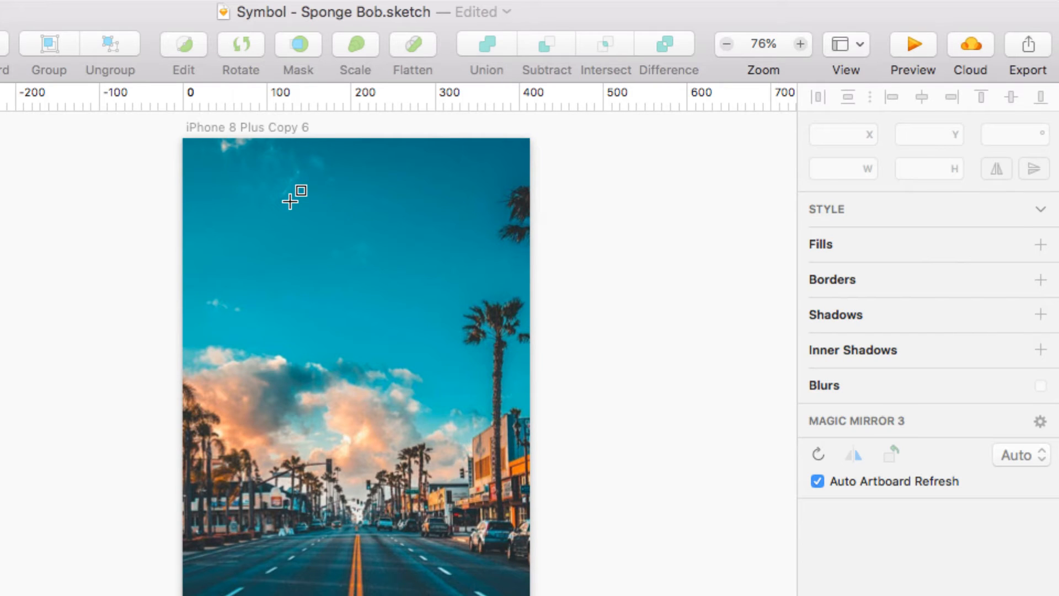
pyautogui.moveTo(289, 202)
pyautogui.mouseDown()
pyautogui.moveTo(361, 259)
pyautogui.moveTo(414, 326)
pyautogui.mouseUp()
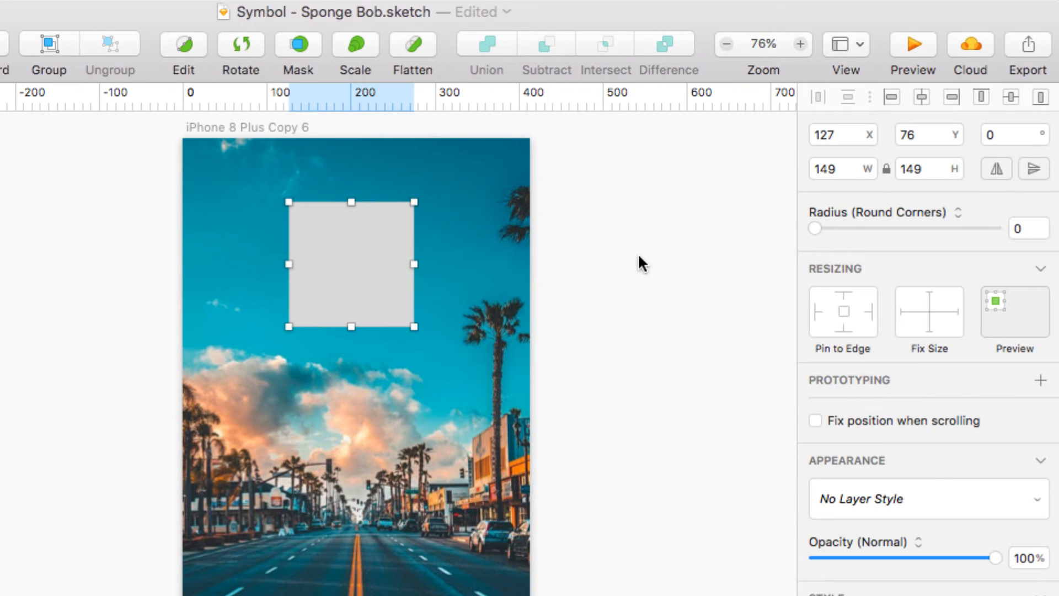
# Step: Fill the new square with yellow FBFF00 and move it to about X 155, Y 90
pyautogui.click(851, 462)
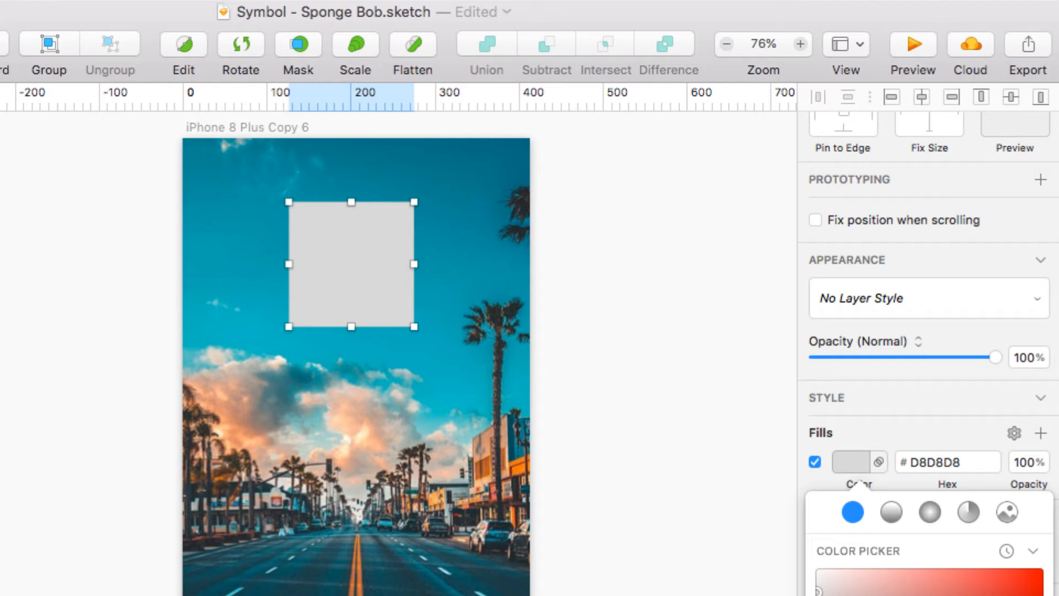
pyautogui.click(850, 595)
pyautogui.moveTo(1026, 588); pyautogui.dragTo(1044, 567)
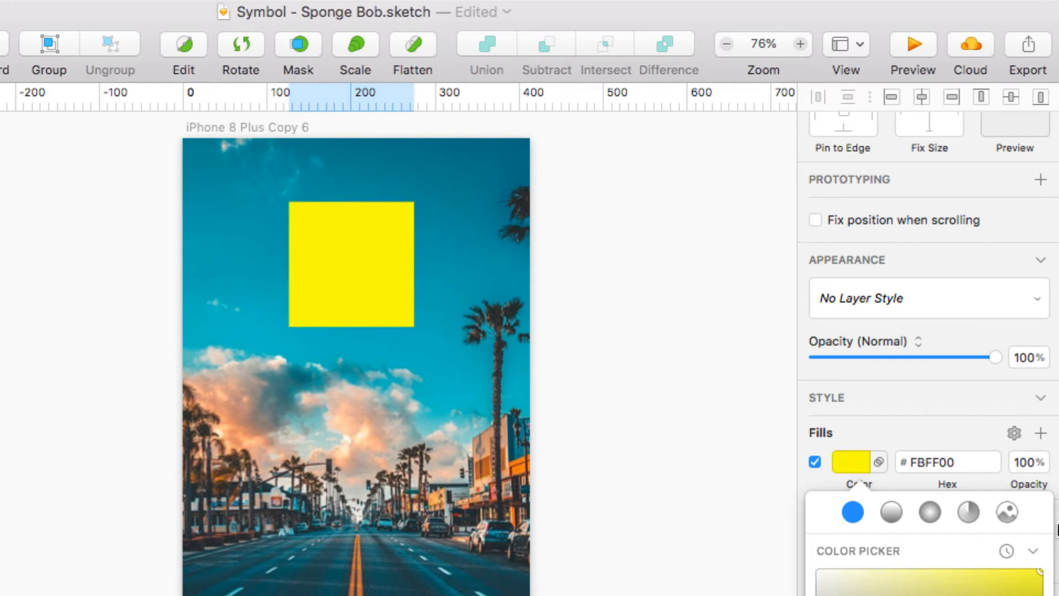
pyautogui.moveTo(371, 268); pyautogui.dragTo(394, 279)
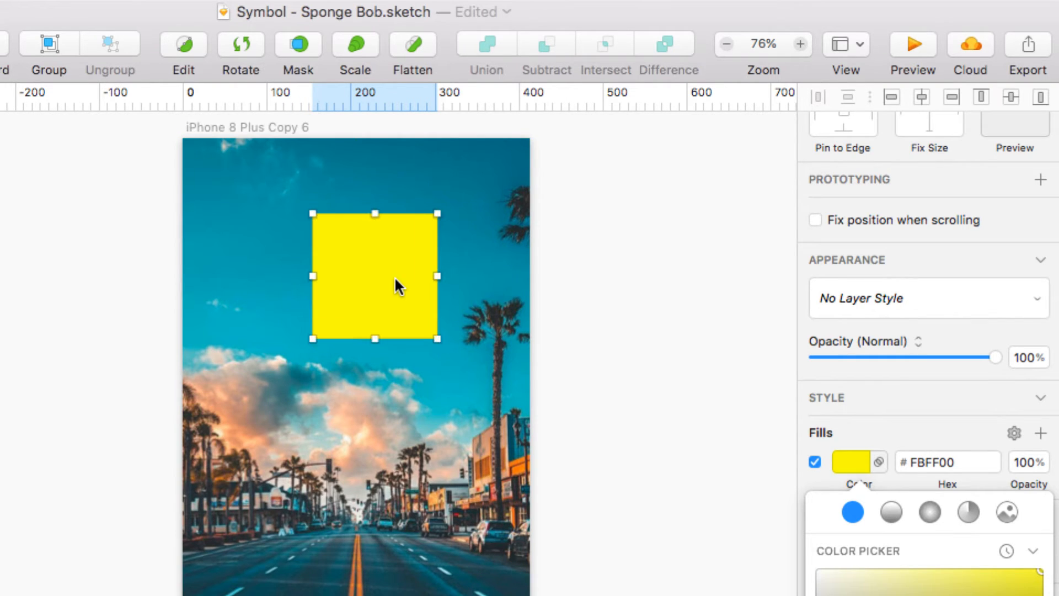
# Step: Shrink the yellow square, unlock its proportions and resize it to about 113 wide by 118 high
pyautogui.scroll(2, 869, 200)
pyautogui.scroll(-2, 869, 200)
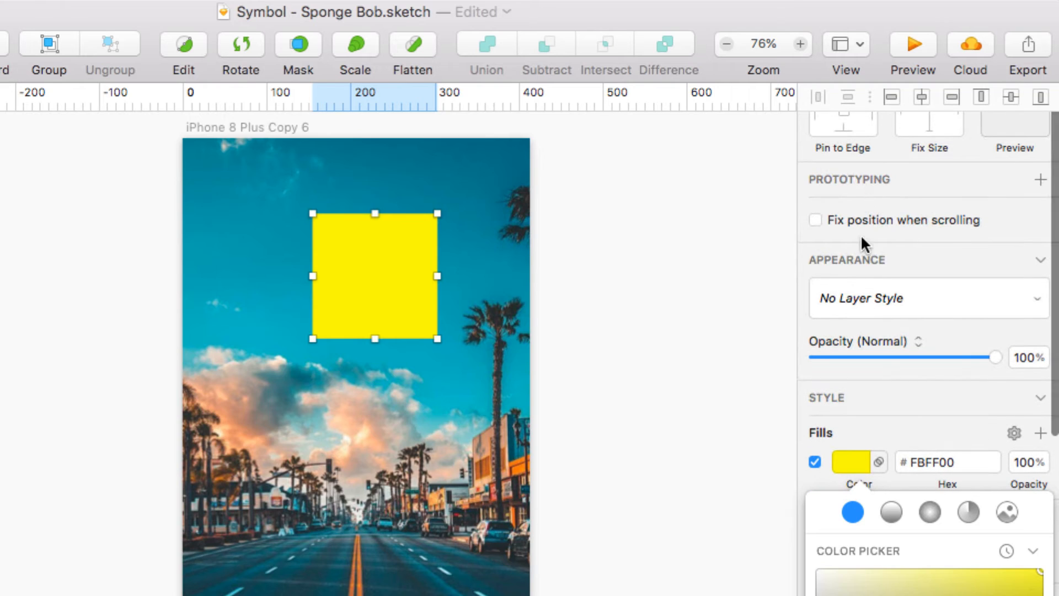
pyautogui.scroll(5, 864, 426)
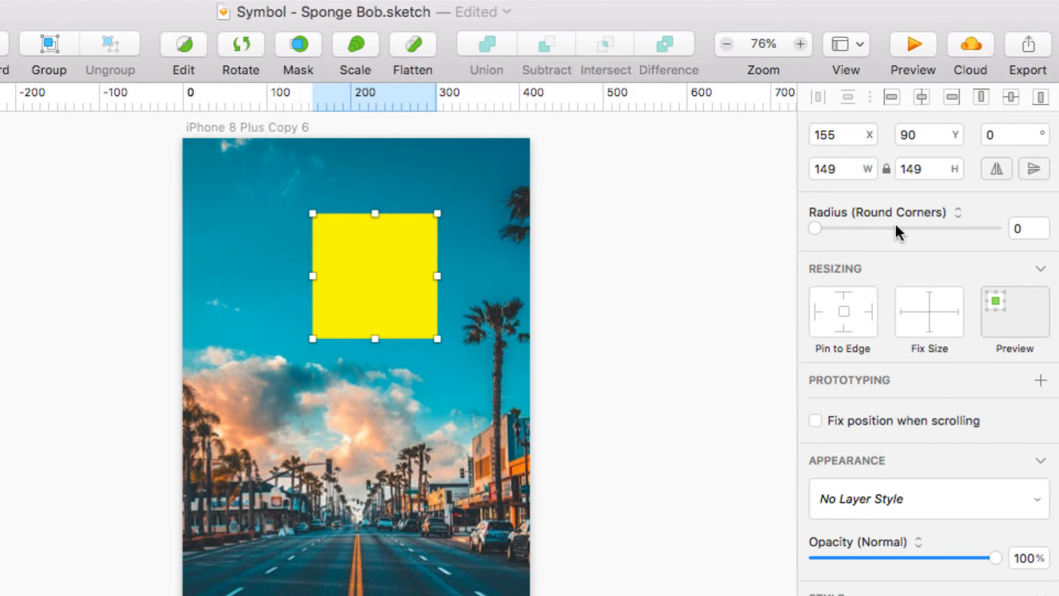
pyautogui.scroll(1, 895, 223)
pyautogui.moveTo(439, 332); pyautogui.dragTo(404, 289)
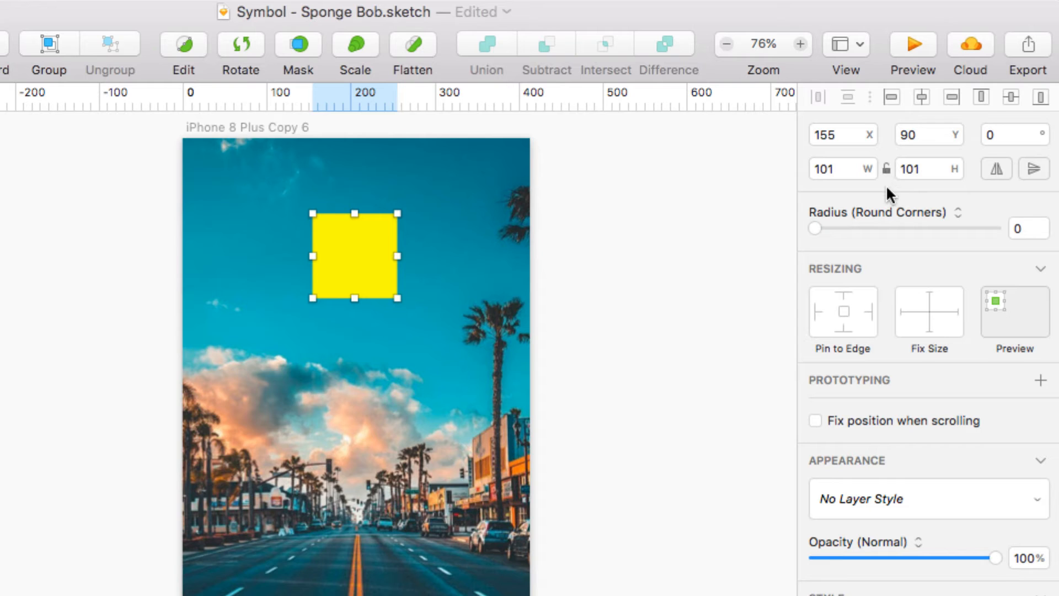
pyautogui.moveTo(397, 255)
pyautogui.mouseDown()
pyautogui.moveTo(451, 249)
pyautogui.moveTo(407, 249)
pyautogui.mouseUp()
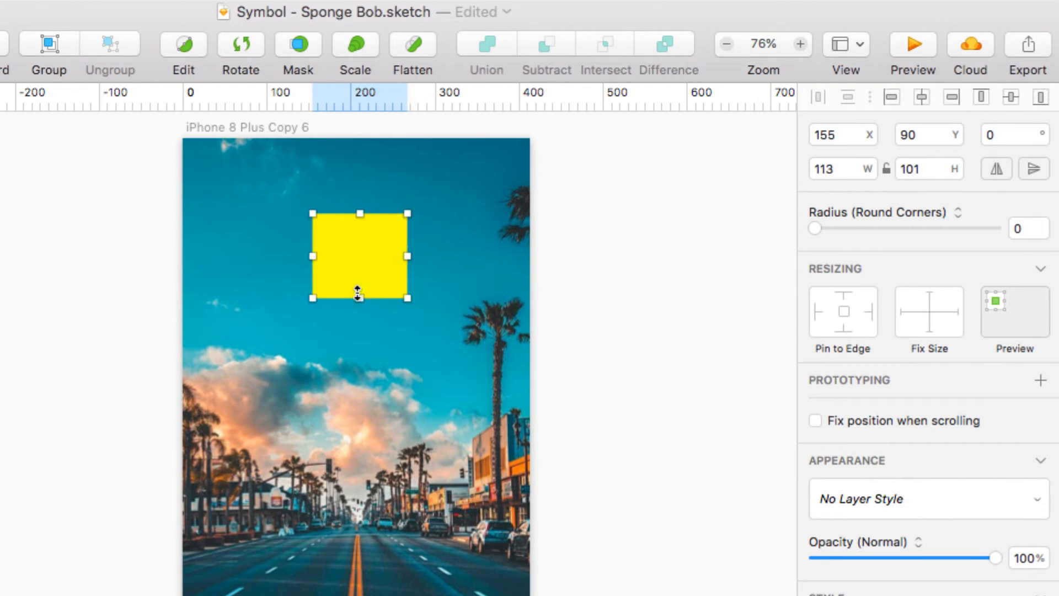
pyautogui.moveTo(359, 298)
pyautogui.mouseDown()
pyautogui.moveTo(357, 339)
pyautogui.moveTo(358, 312)
pyautogui.mouseUp()
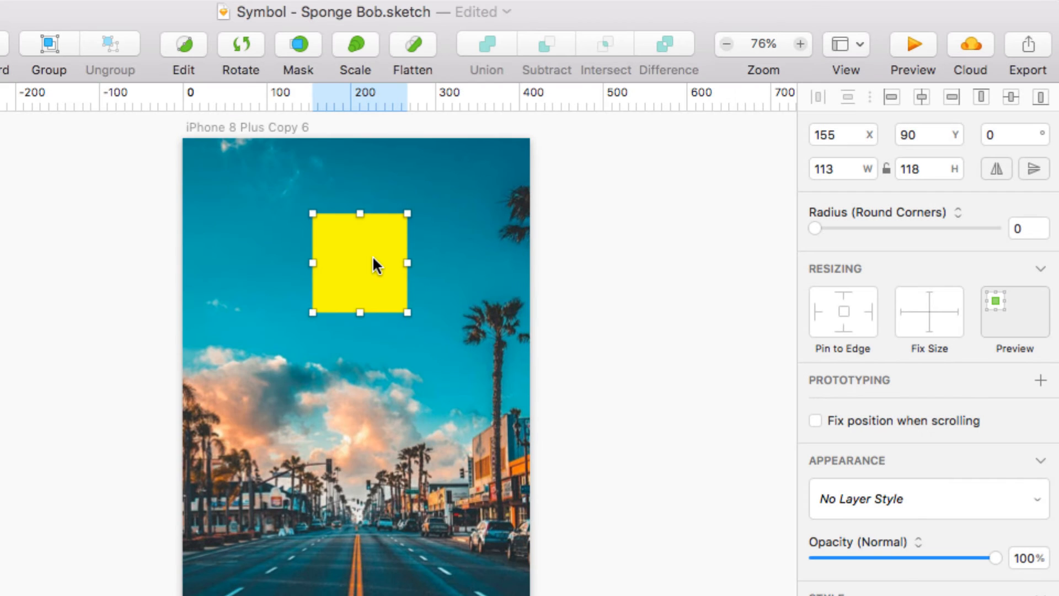
# Step: Edit the yellow shape's points, moving its upper-right and lower-left corners inward to about 248, 109.5 and 164, 198.5
pyautogui.doubleClick(373, 258)
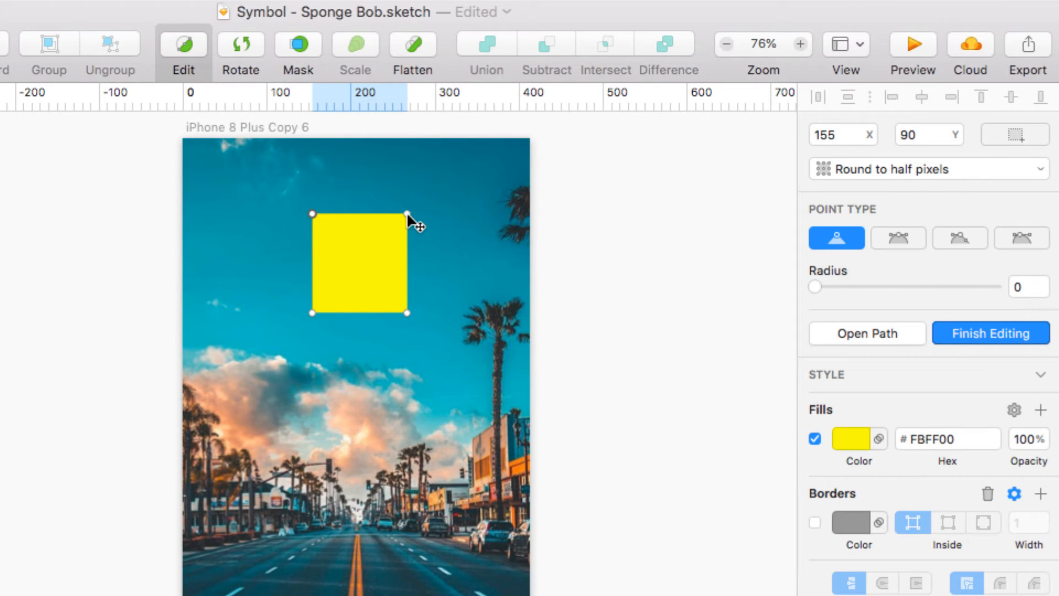
pyautogui.moveTo(407, 213); pyautogui.dragTo(390, 230)
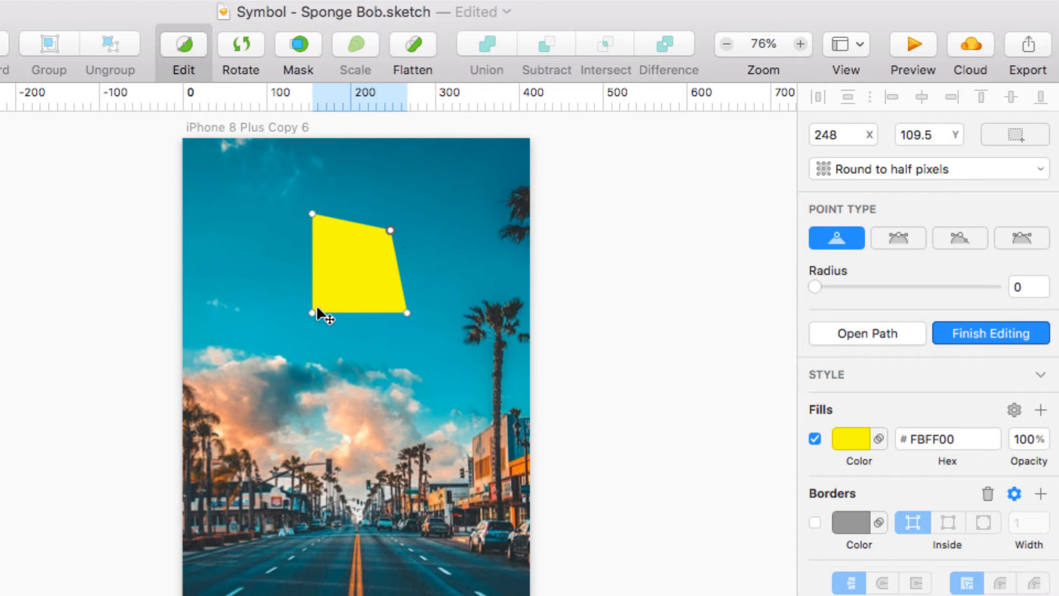
pyautogui.moveTo(312, 312); pyautogui.dragTo(320, 305)
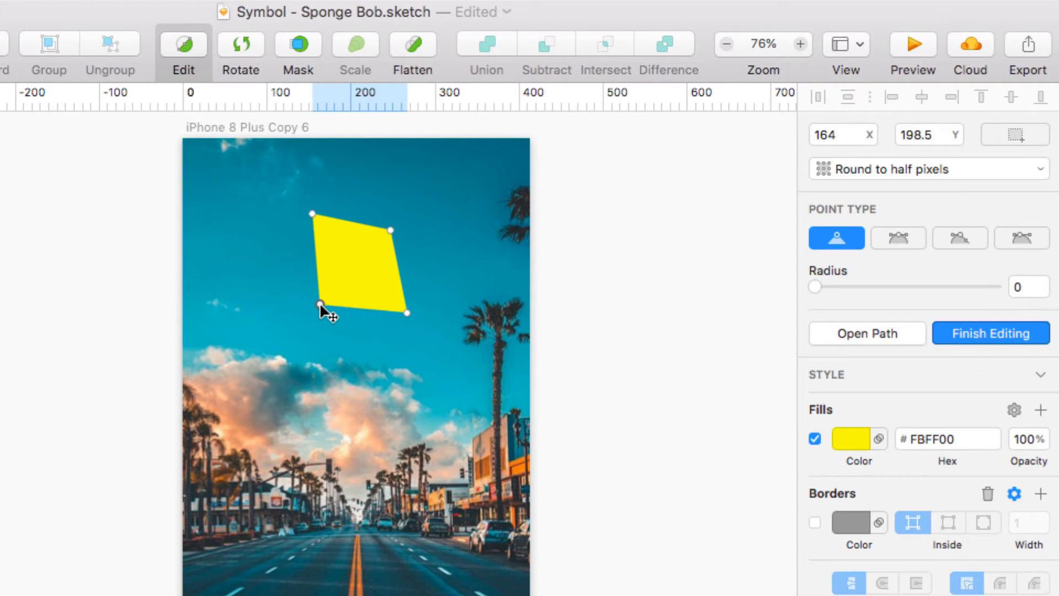
pyautogui.press('Escape')
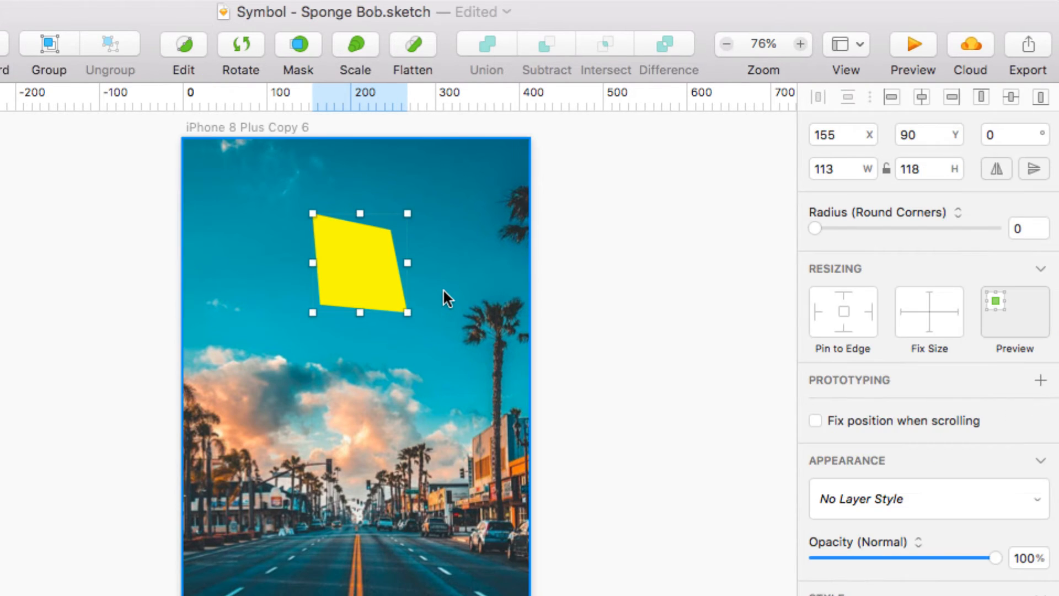
# Step: Flip the reshaped yellow quadrilateral horizontally and vertically
pyautogui.click(995, 168)
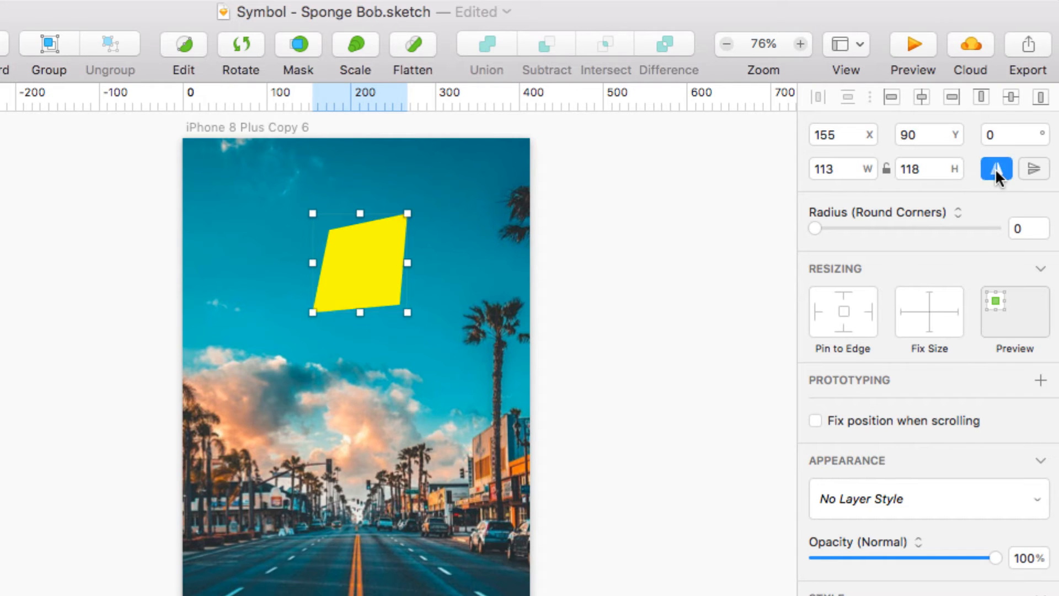
pyautogui.click(1033, 169)
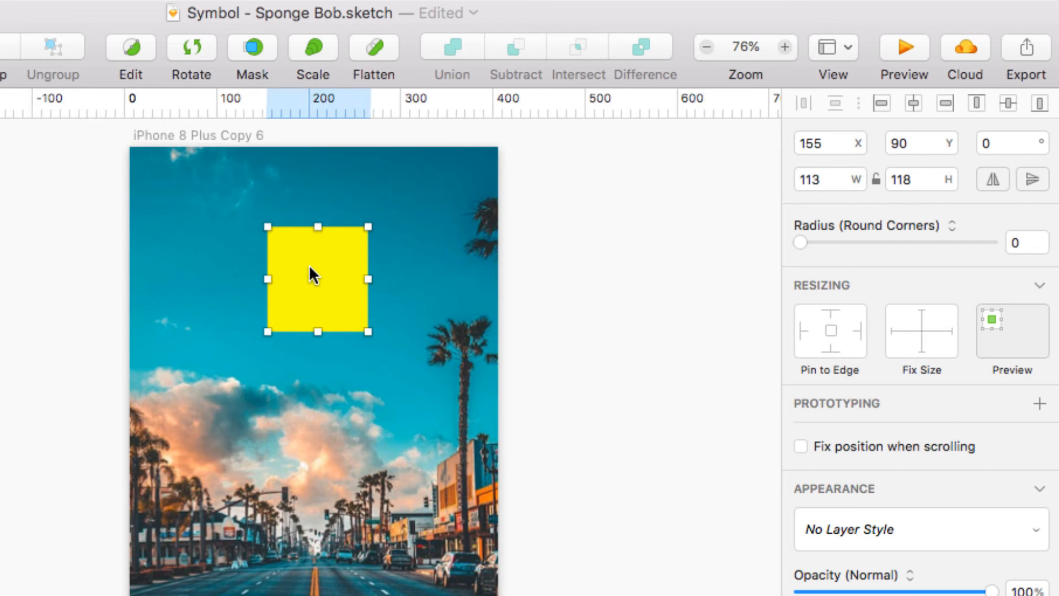
# Step: Raise the yellow rectangle's corner radius in single increments to 10
pyautogui.scroll(5, 309, 270)
pyautogui.scroll(3, 309, 263)
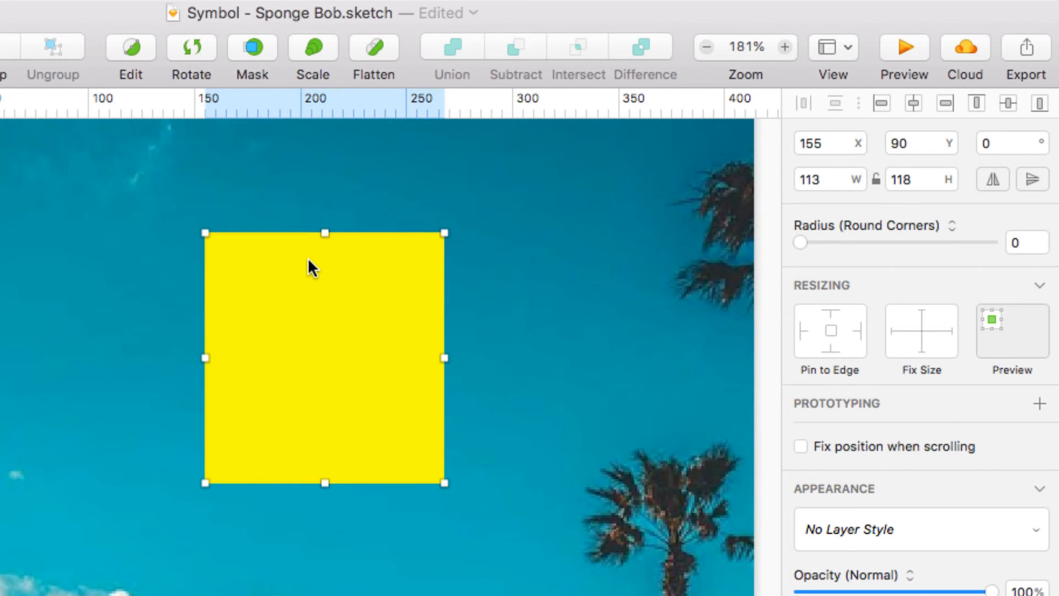
pyautogui.scroll(2, 308, 256)
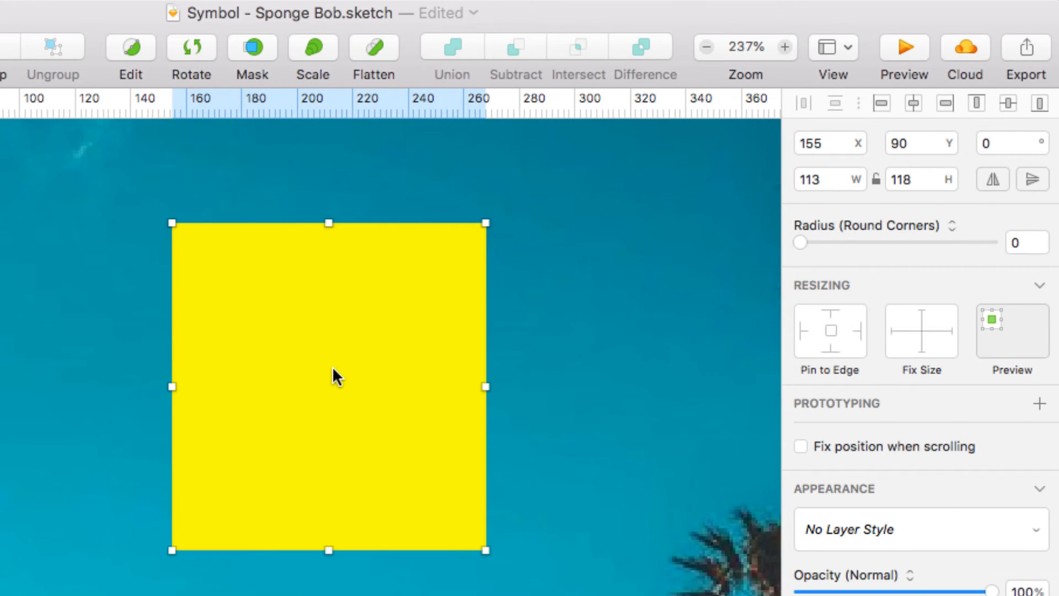
pyautogui.click(1041, 237)
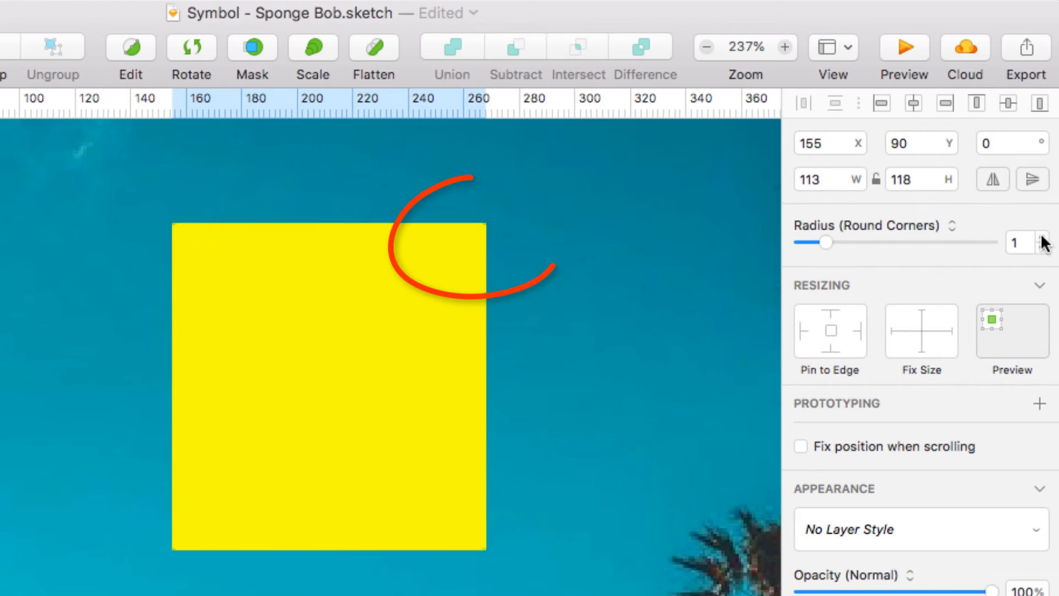
pyautogui.click(1042, 236)
pyautogui.click(1041, 237)
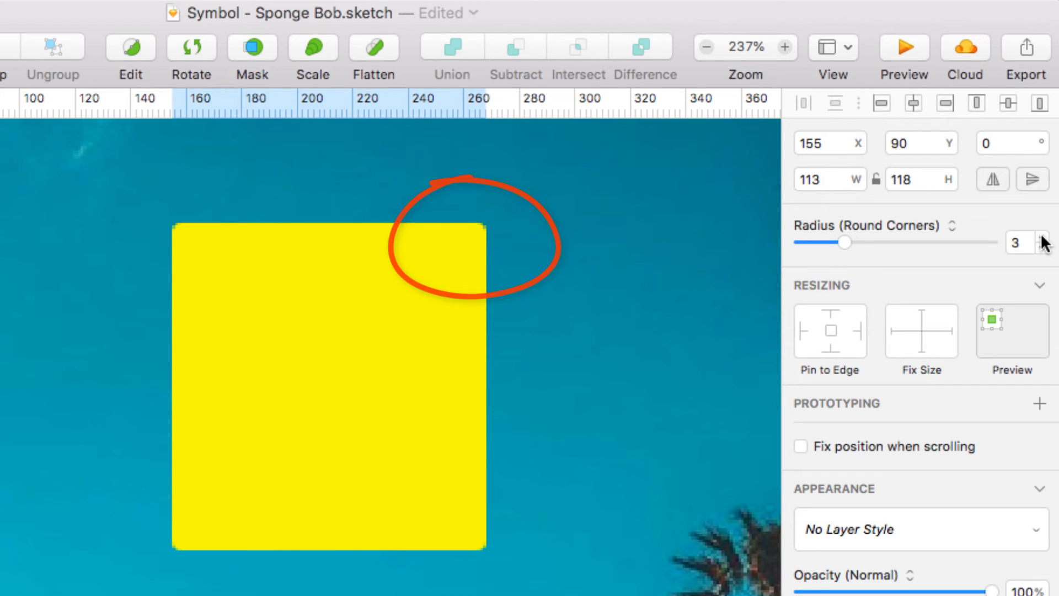
pyautogui.click(1042, 236)
pyautogui.click(1041, 237)
pyautogui.click(1042, 237)
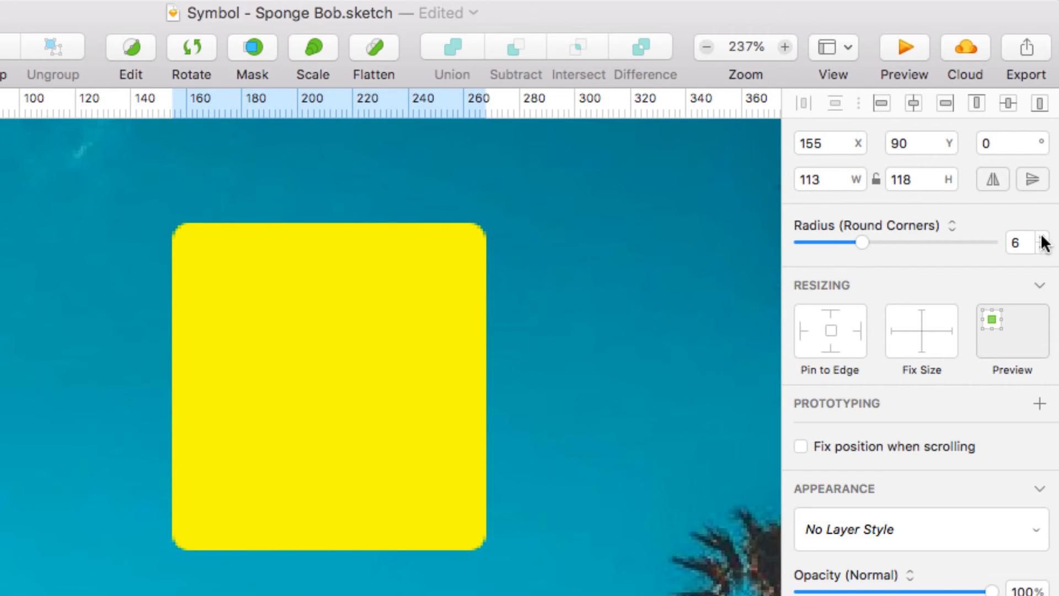
pyautogui.click(1042, 237)
pyautogui.click(1042, 238)
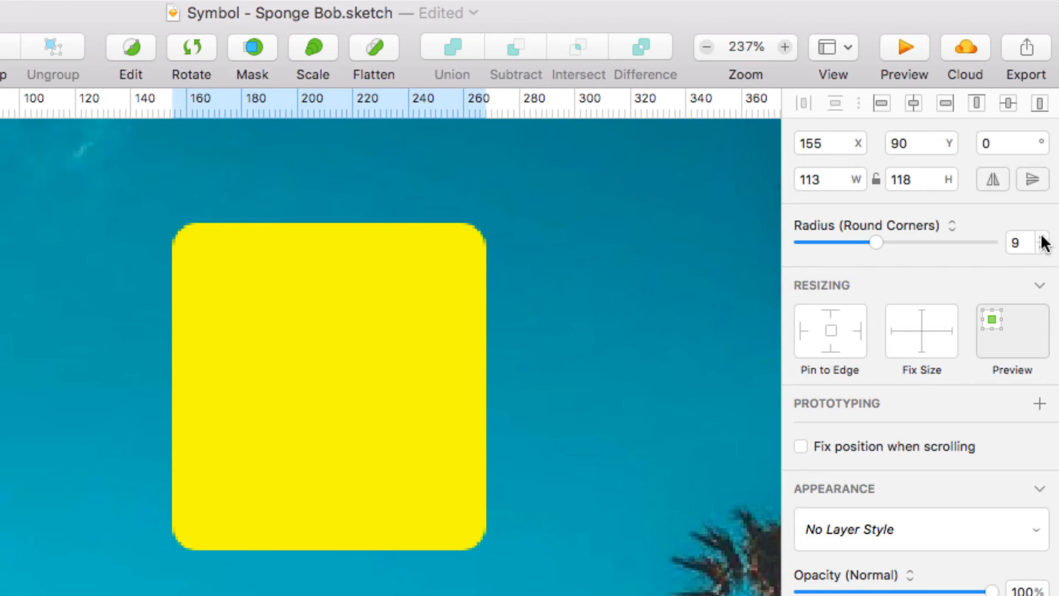
pyautogui.click(1042, 239)
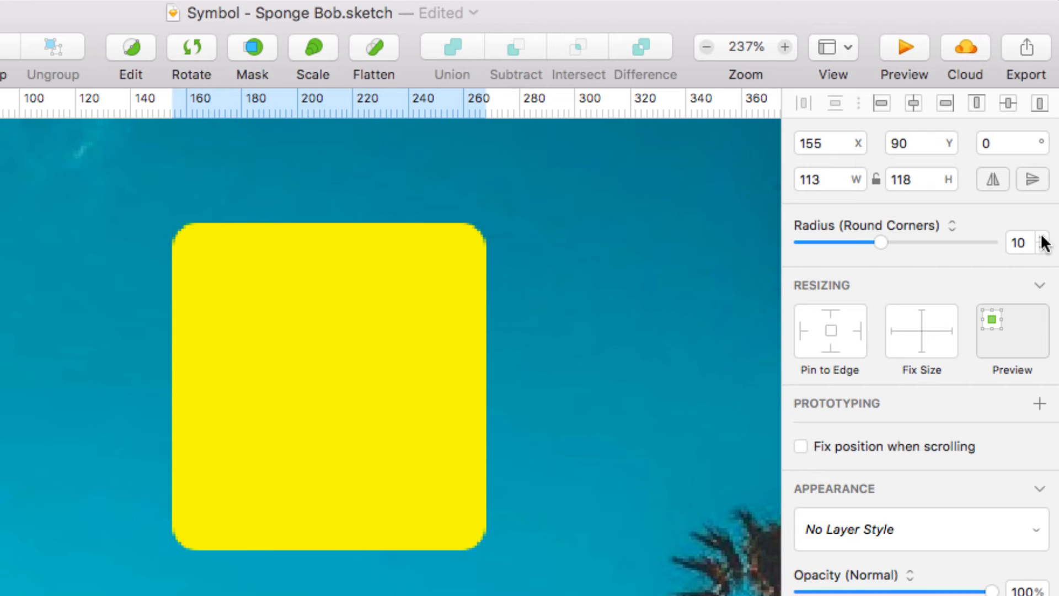
# Step: Resize the rounded yellow rectangle into a button-like bar about 166 wide by 49 high, starting at about X 124
pyautogui.click(407, 387)
pyautogui.moveTo(335, 552); pyautogui.dragTo(338, 359)
pyautogui.moveTo(482, 295)
pyautogui.mouseDown()
pyautogui.moveTo(626, 283)
pyautogui.moveTo(634, 291)
pyautogui.moveTo(477, 289)
pyautogui.mouseUp()
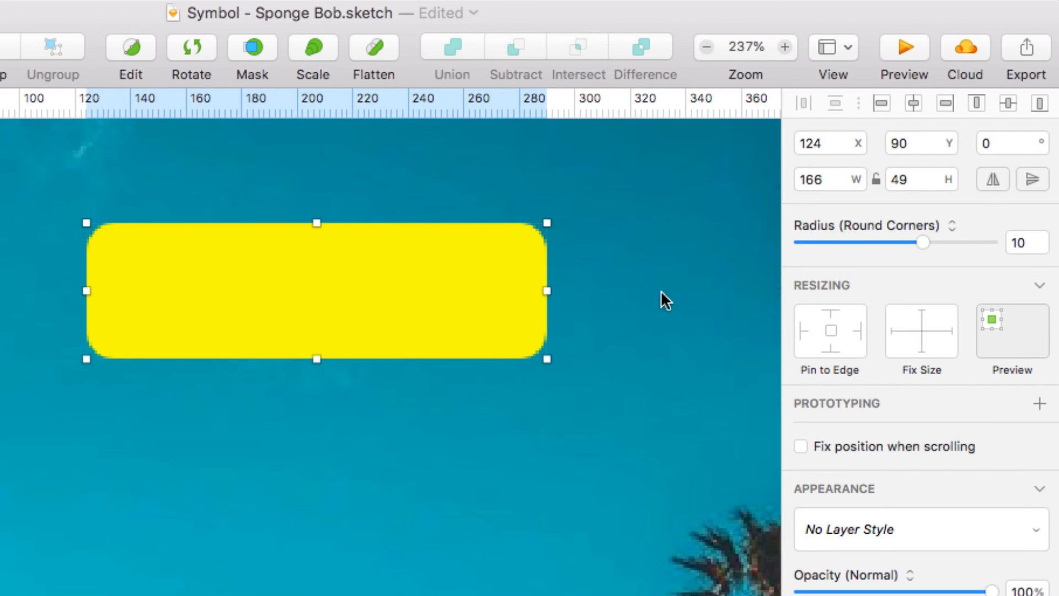
# Step: Raise the yellow bar's corner radius to 15, and lower it in single increments to 3
pyautogui.click(1043, 238)
pyautogui.click(1043, 238)
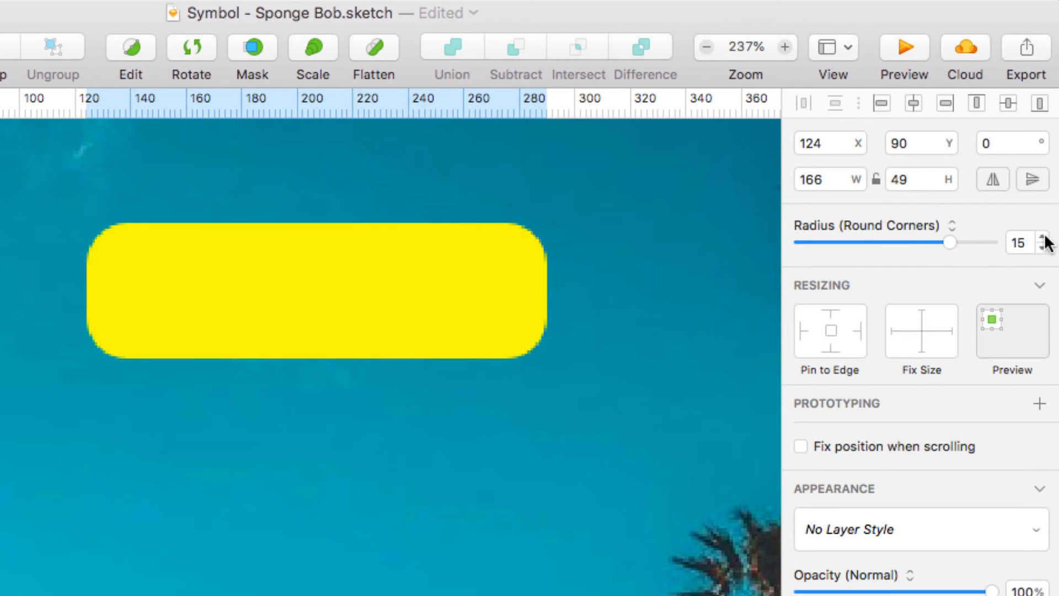
pyautogui.click(1042, 247)
pyautogui.click(1042, 248)
pyautogui.click(1043, 248)
pyautogui.click(1042, 247)
pyautogui.click(1042, 247)
pyautogui.click(1042, 247)
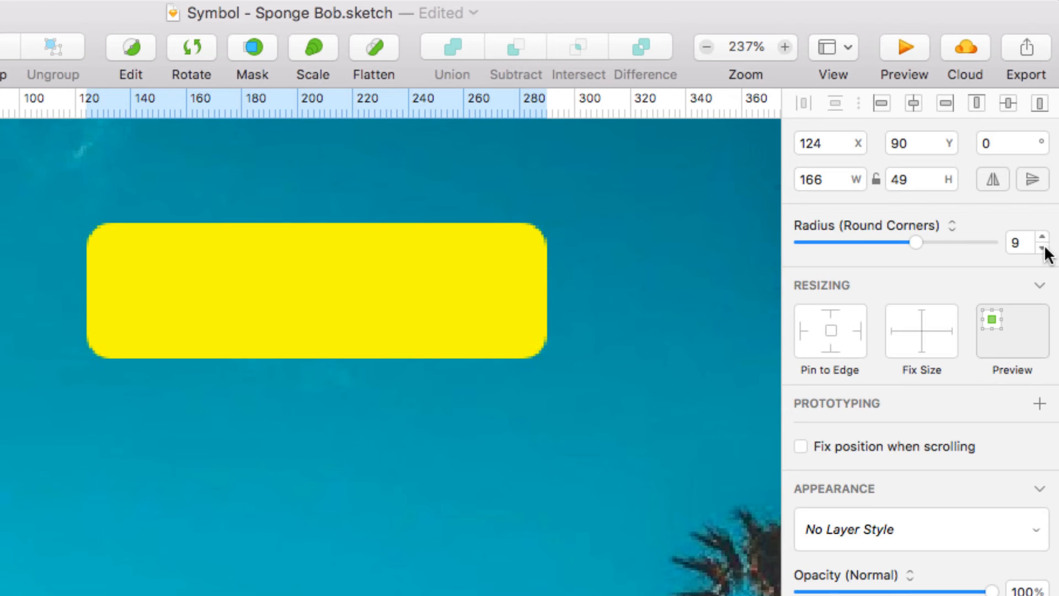
pyautogui.click(1042, 248)
pyautogui.click(1042, 248)
pyautogui.click(1042, 247)
pyautogui.click(1042, 248)
pyautogui.click(1042, 248)
pyautogui.click(1043, 248)
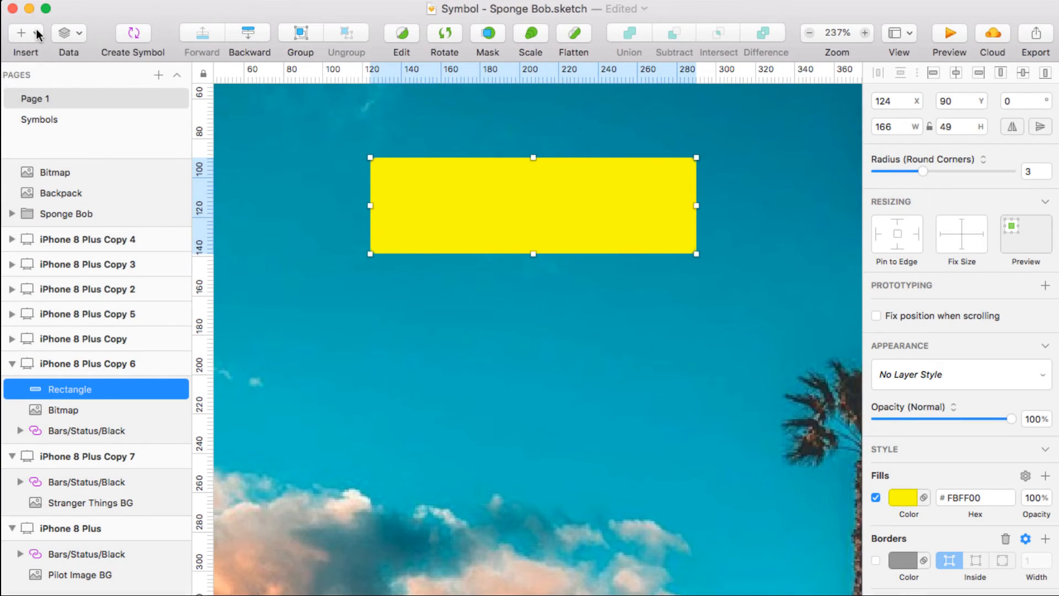
# Step: Insert a star about 82 wide by 82 high below the yellow bar, and position it at about X 182, Y 147
pyautogui.click(35, 29)
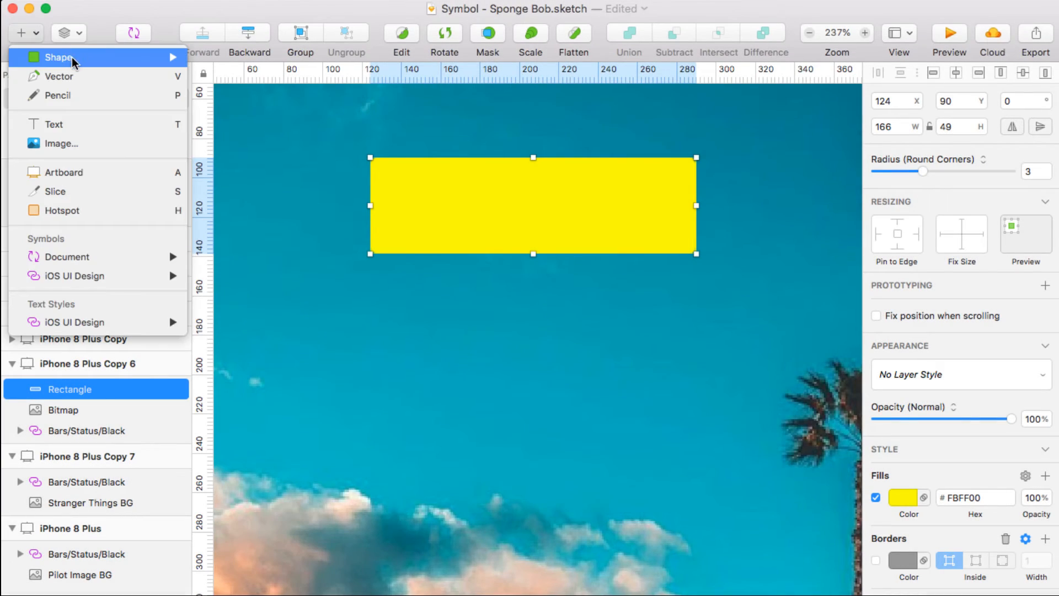
pyautogui.moveTo(74, 59)
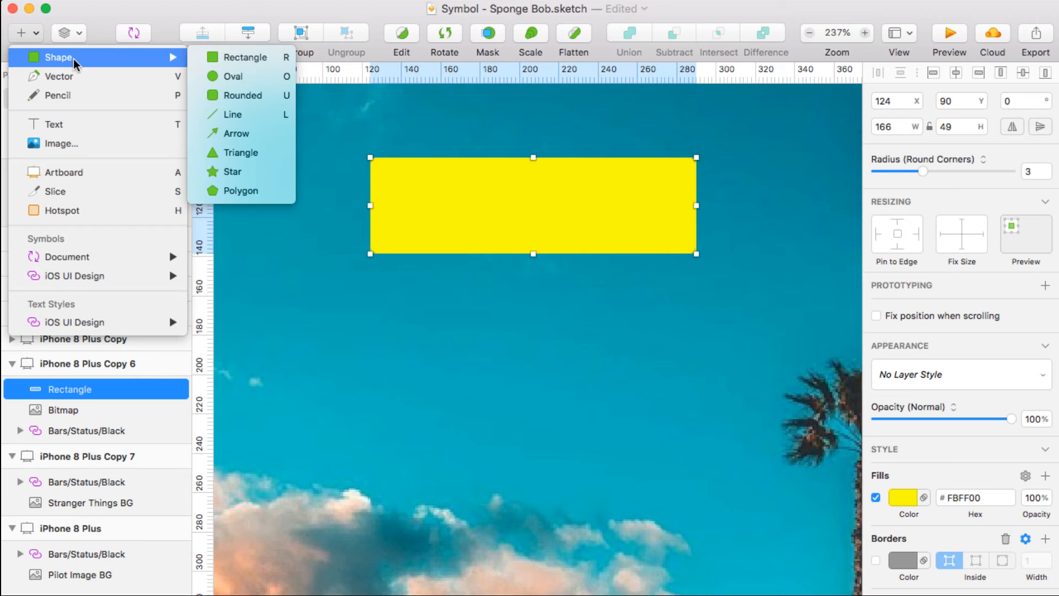
pyautogui.click(227, 173)
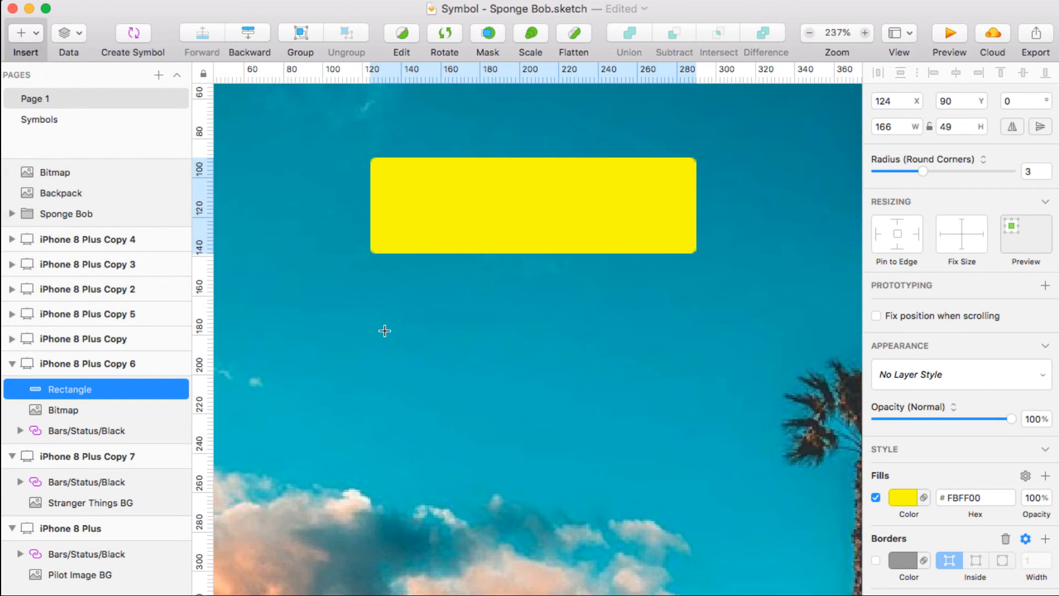
pyautogui.moveTo(387, 325); pyautogui.dragTo(549, 485)
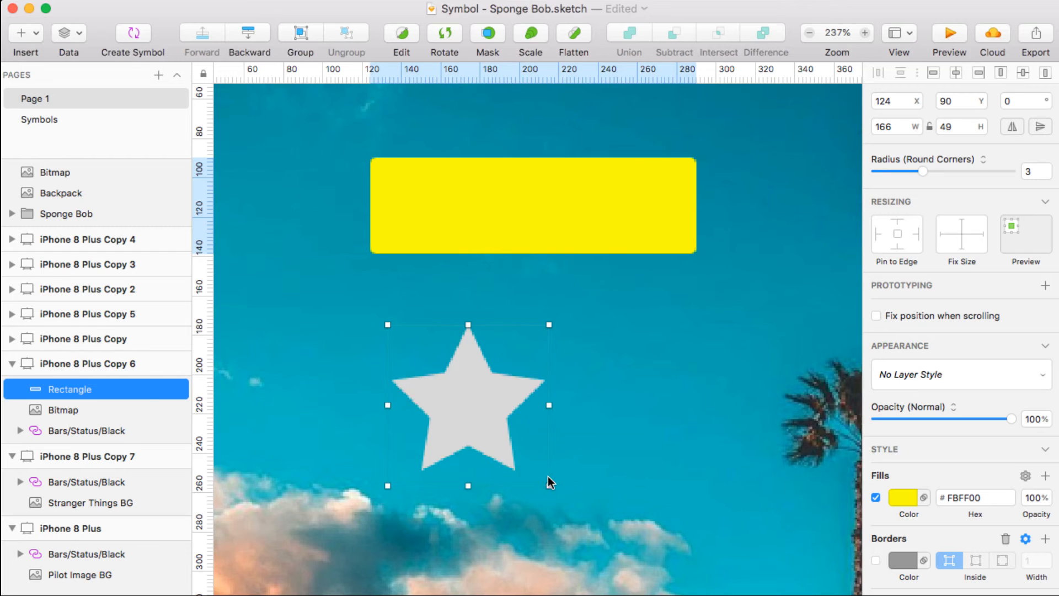
pyautogui.moveTo(482, 429); pyautogui.dragTo(573, 363)
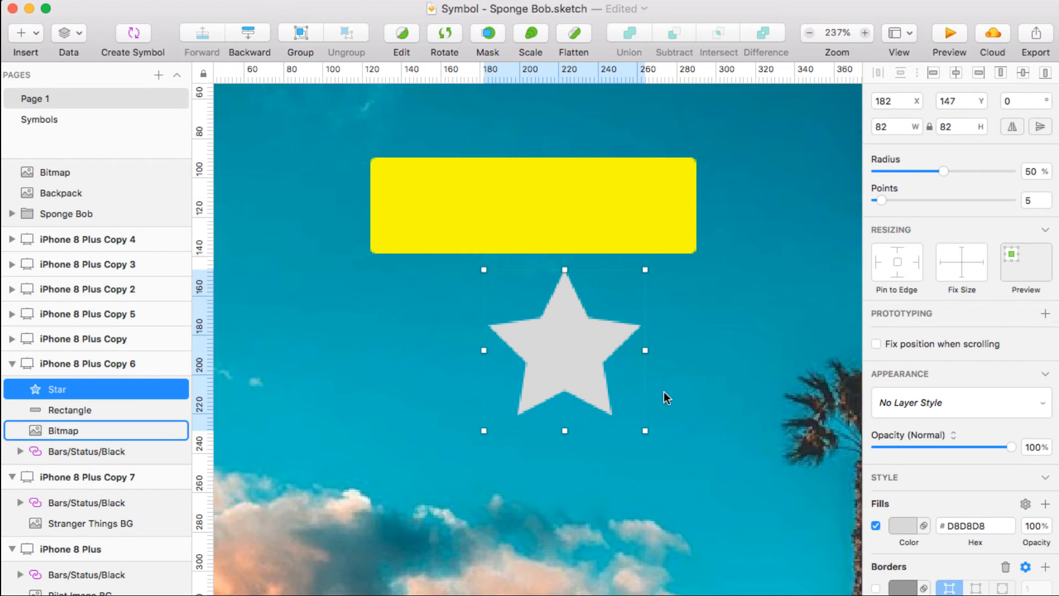
# Step: Set the star's fill to red F41E1E, and collapse its style settings
pyautogui.click(898, 524)
pyautogui.click(1025, 432)
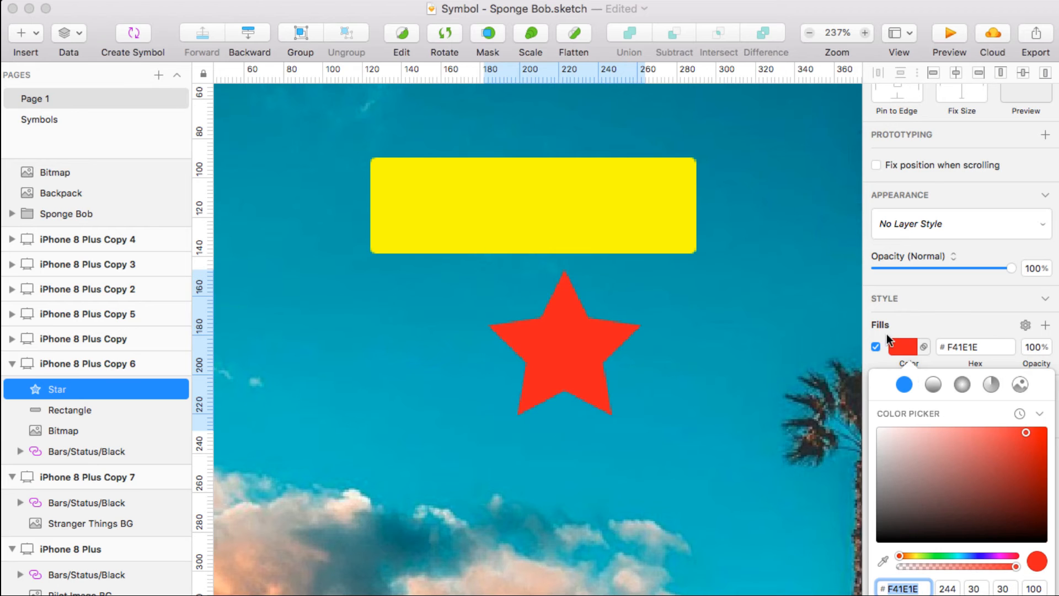
pyautogui.click(930, 299)
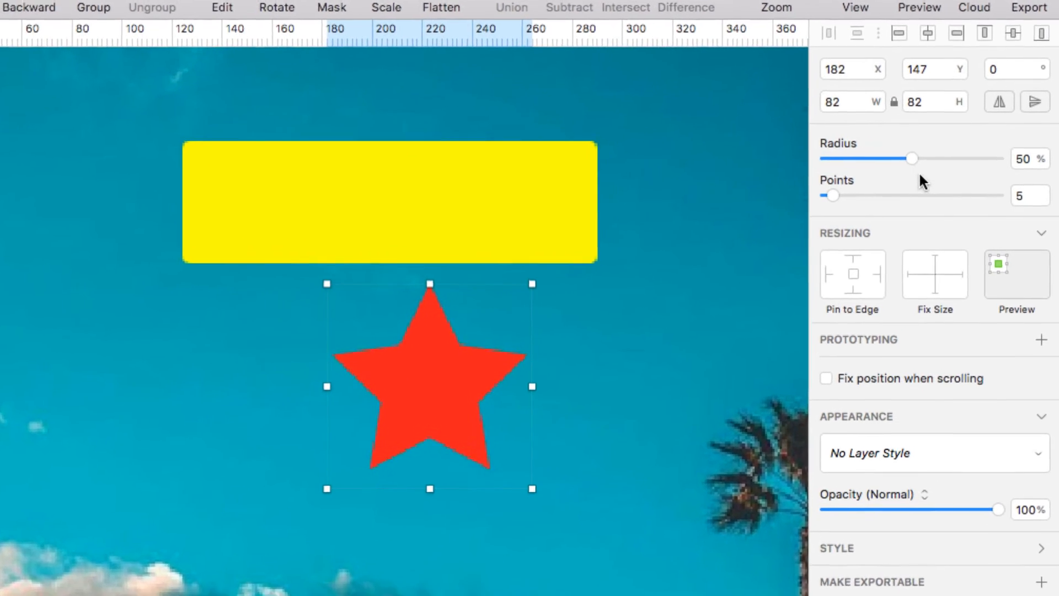
# Step: Lower the red star's radius to 42%, and reduce it further to 27%
pyautogui.moveTo(901, 151)
pyautogui.mouseDown()
pyautogui.moveTo(911, 151)
pyautogui.moveTo(882, 150)
pyautogui.mouseUp()
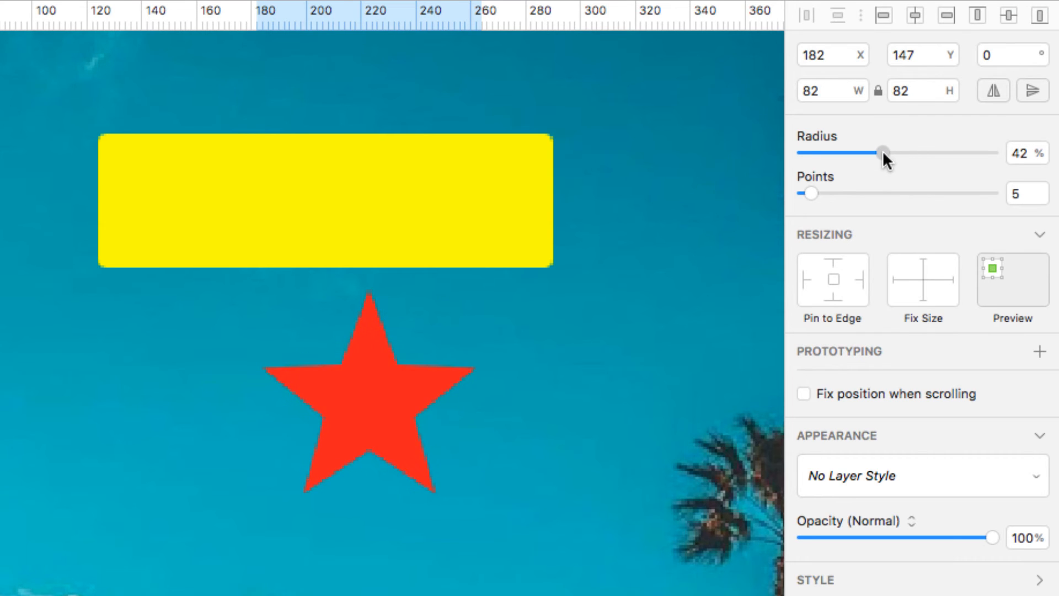
pyautogui.scroll(-3, 570, 362)
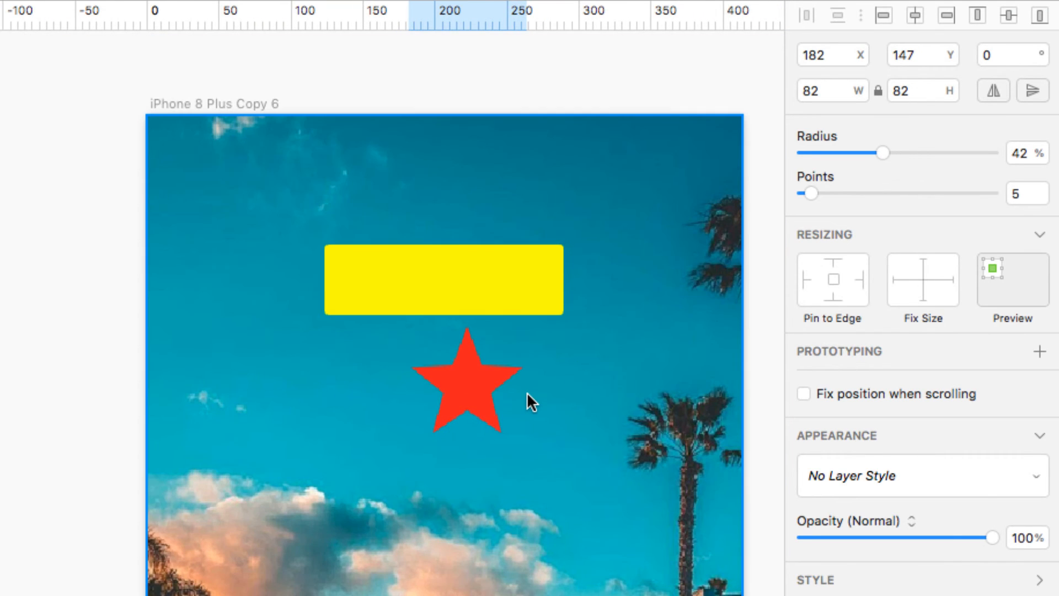
pyautogui.scroll(-1, 528, 391)
pyautogui.hscroll(1, 528, 392)
pyautogui.scroll(3, 527, 391)
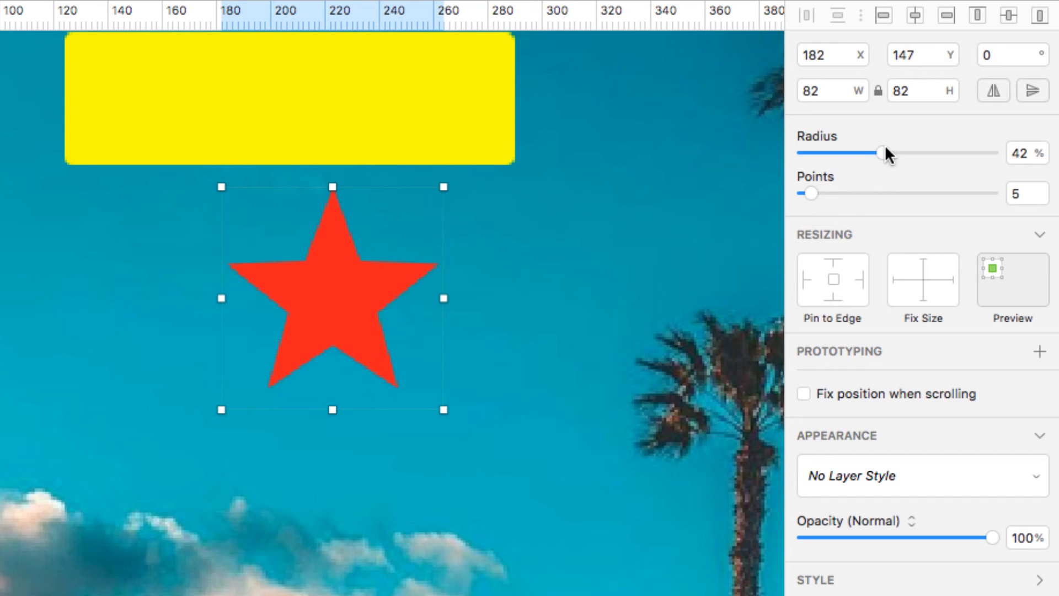
pyautogui.moveTo(883, 152); pyautogui.dragTo(855, 150)
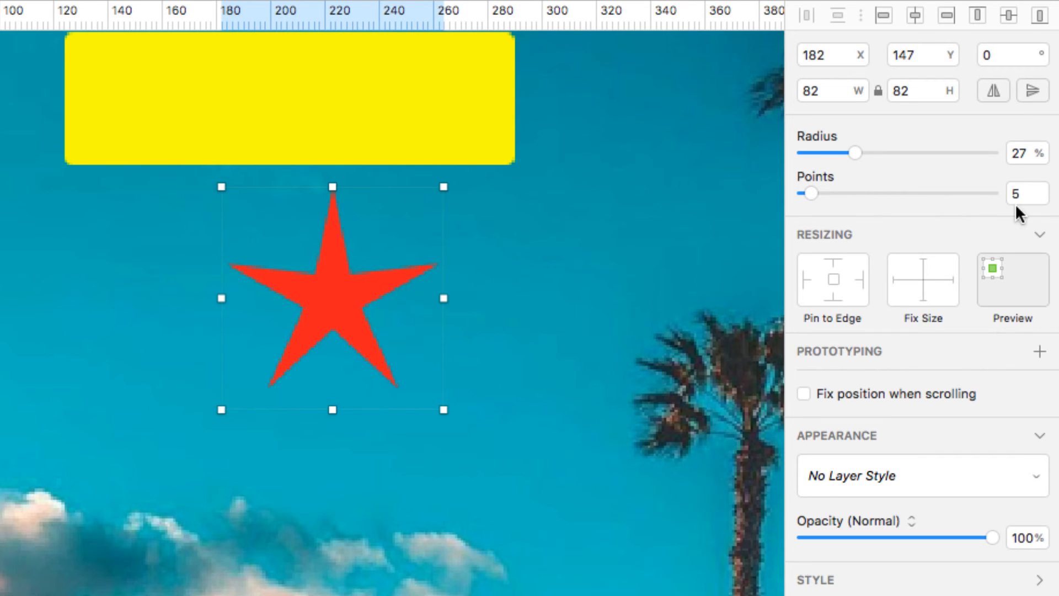
# Step: Raise the red star's number of points in single increments to 8 and beyond
pyautogui.click(1042, 189)
pyautogui.click(1041, 189)
pyautogui.click(1041, 189)
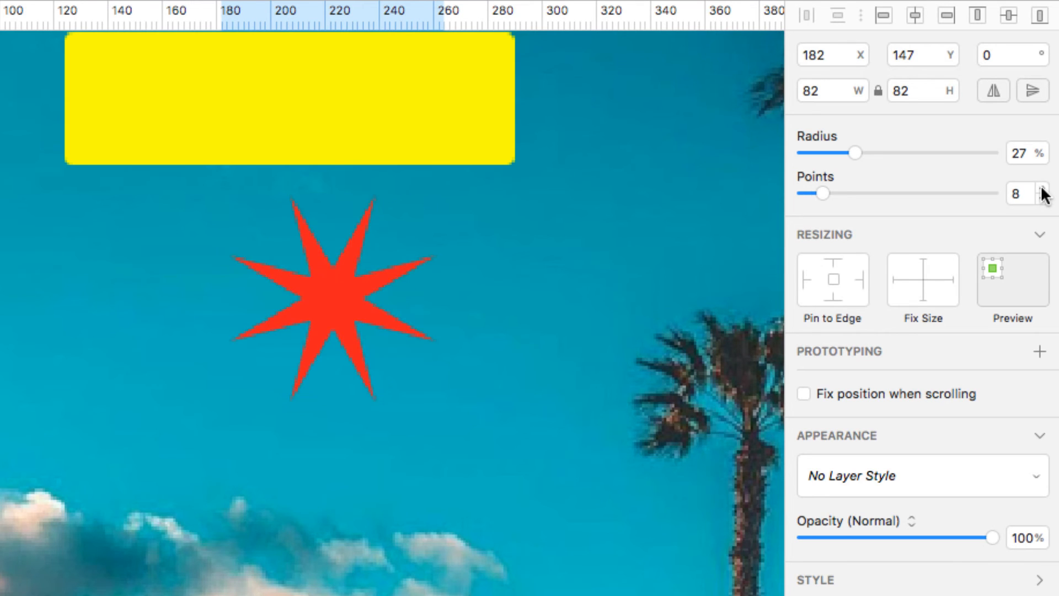
pyautogui.click(1042, 189)
pyautogui.click(1041, 189)
pyautogui.click(1041, 189)
pyautogui.click(1042, 190)
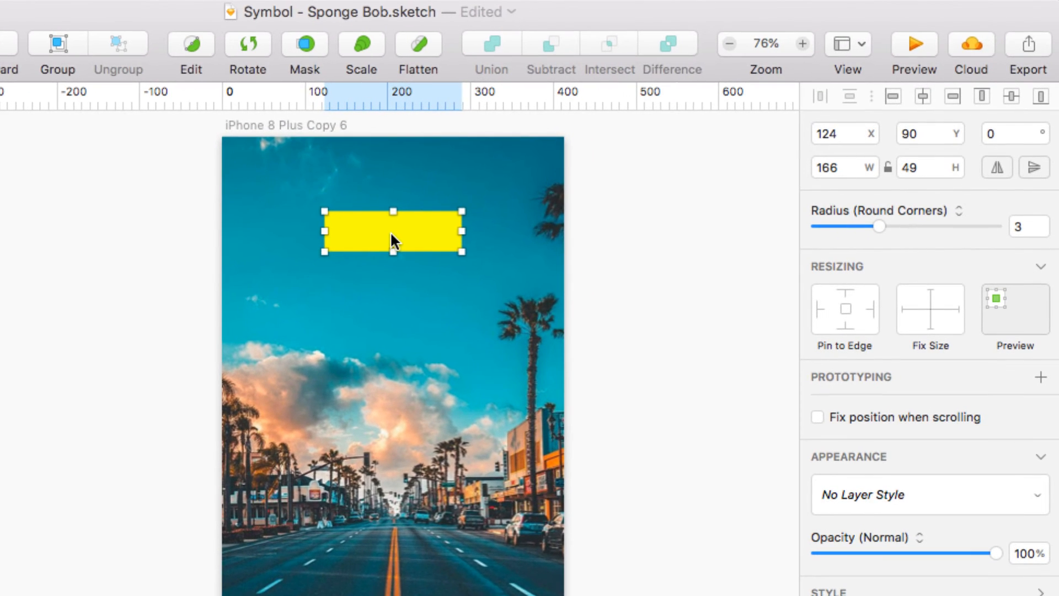
# Step: Move the yellow bar to about X 30, Y 106, and measure its distances to the artboard's edges
pyautogui.moveTo(395, 232); pyautogui.dragTo(313, 247)
pyautogui.press('alt')
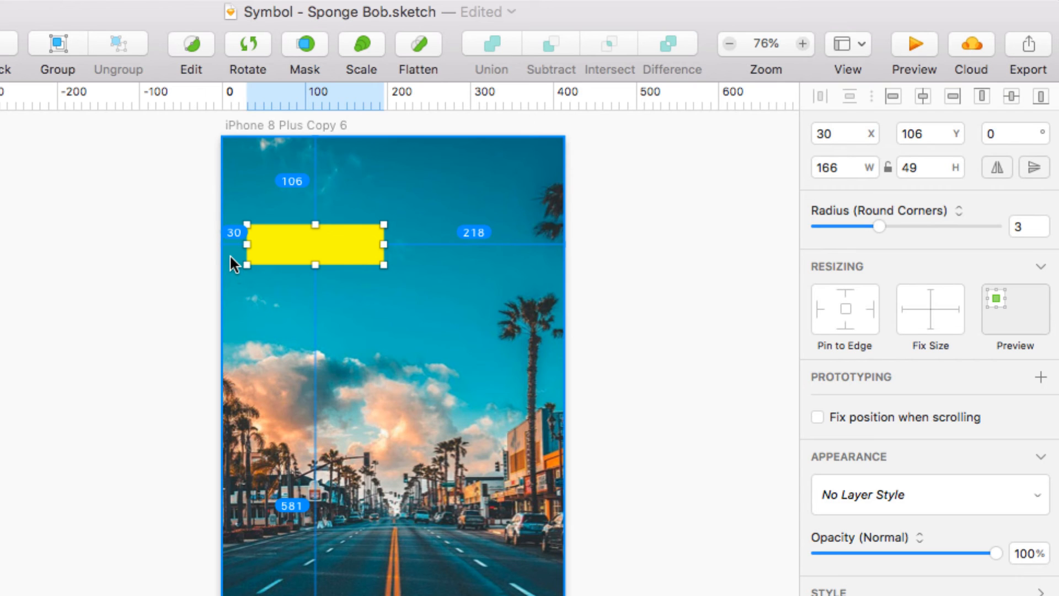
# Step: Try widening the iPhone 8 Plus Copy 6 artboard from its left side to about 567, and check the yellow bar's spacing
pyautogui.click(250, 126)
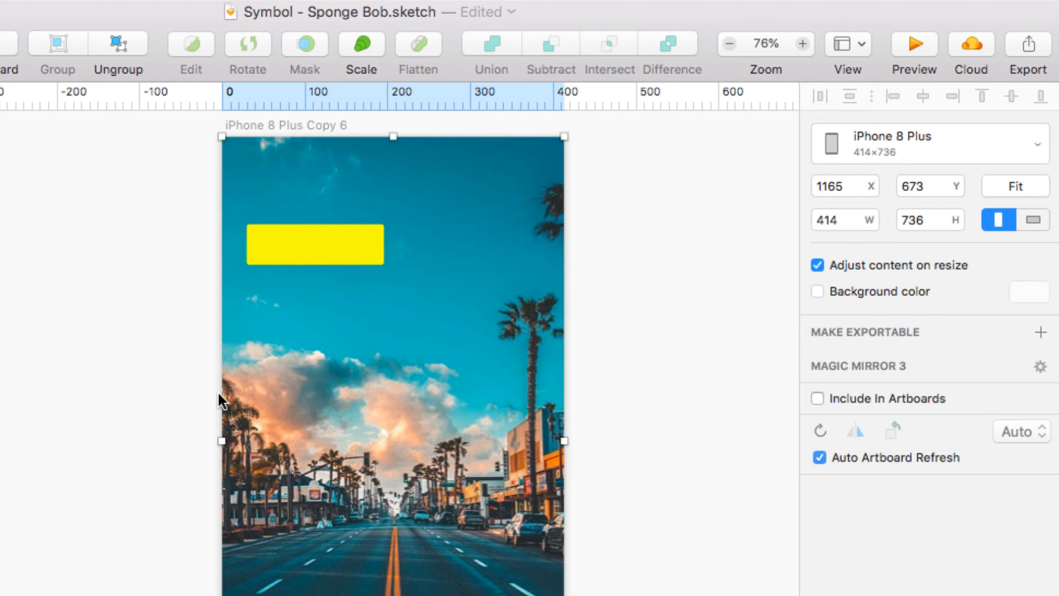
pyautogui.moveTo(218, 439); pyautogui.dragTo(95, 438)
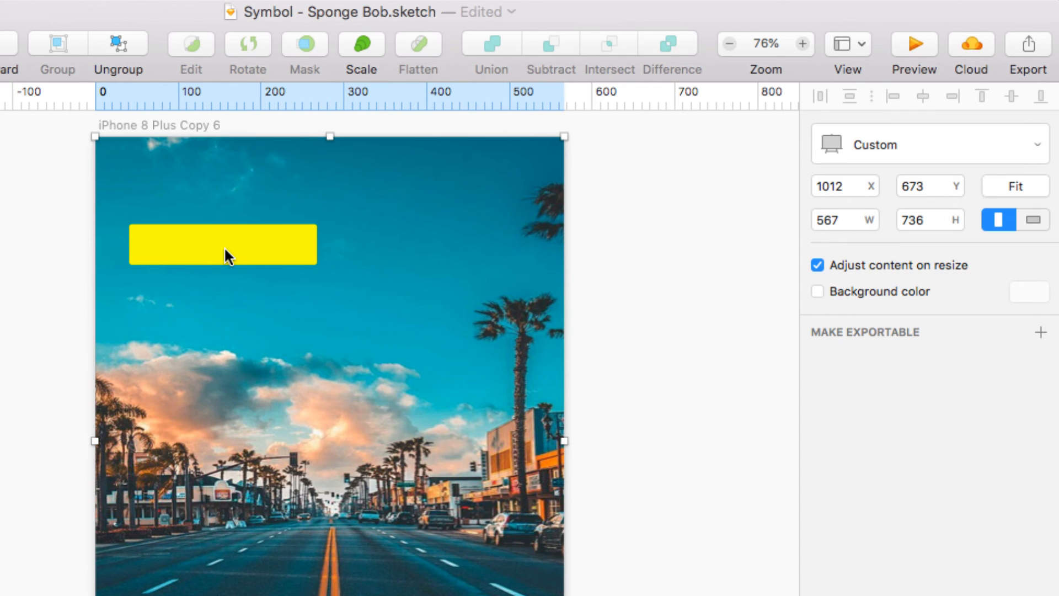
pyautogui.click(46, 273)
pyautogui.click(176, 259)
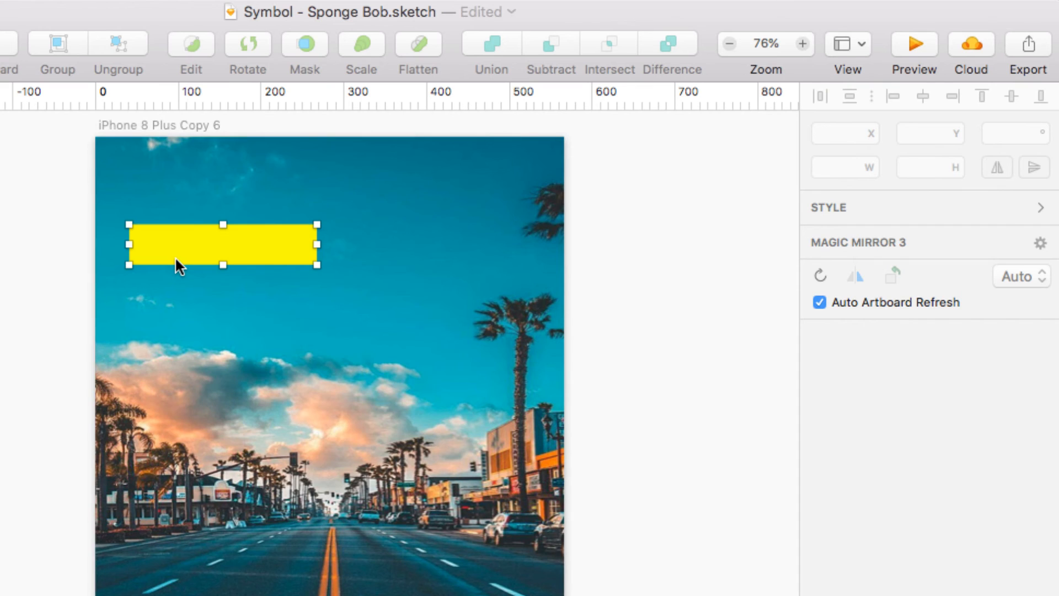
pyautogui.press('alt')
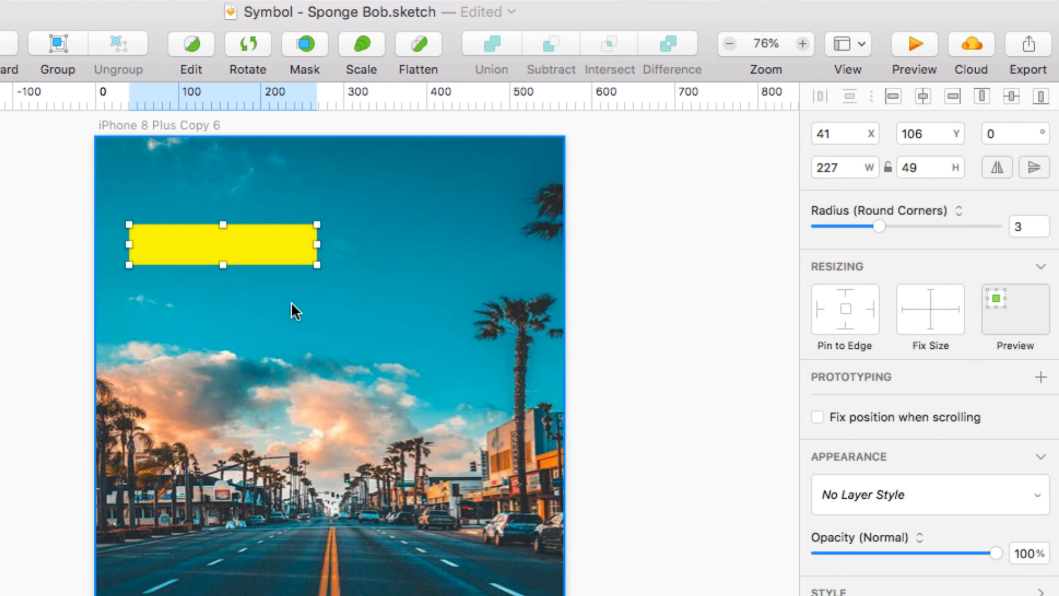
# Step: Undo the widening of the artboard, and clear the selection
pyautogui.press('Escape')
pyautogui.press('super+z')
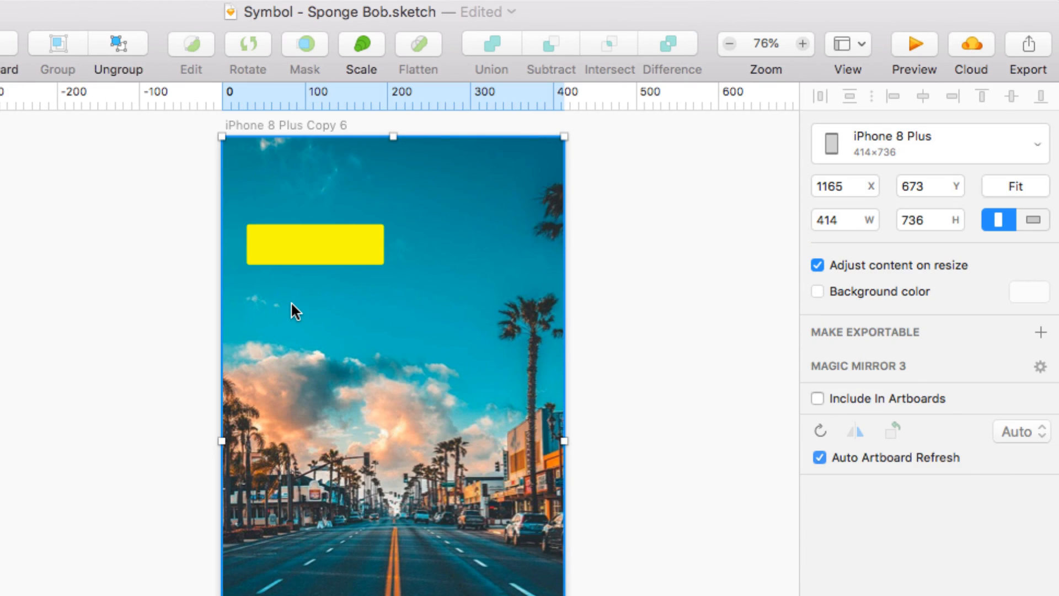
pyautogui.click(158, 300)
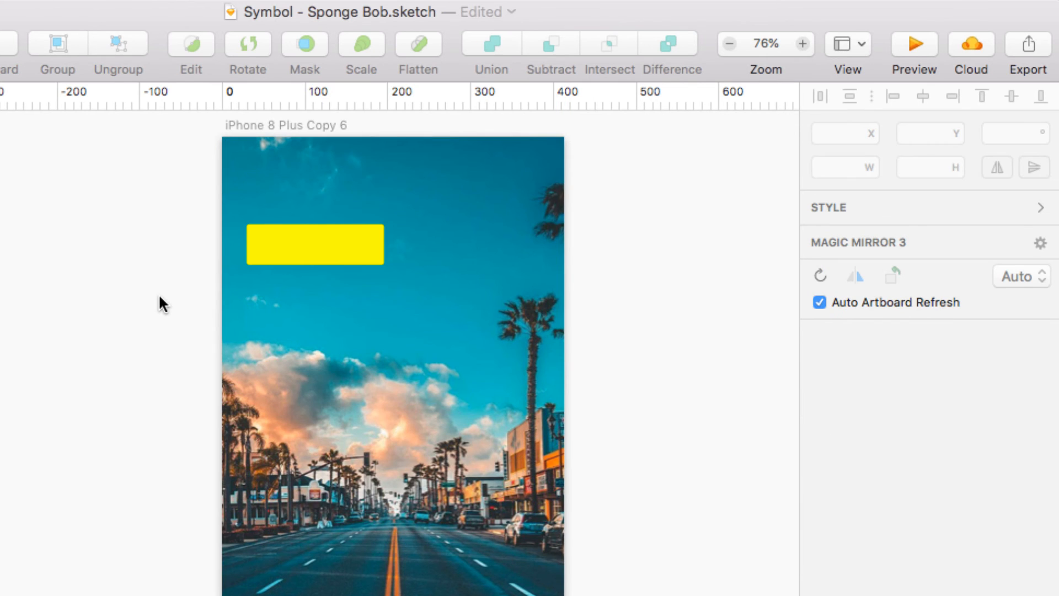
# Step: Pin the yellow bar to the artboard's left edge, and fix both its width and height
pyautogui.click(299, 256)
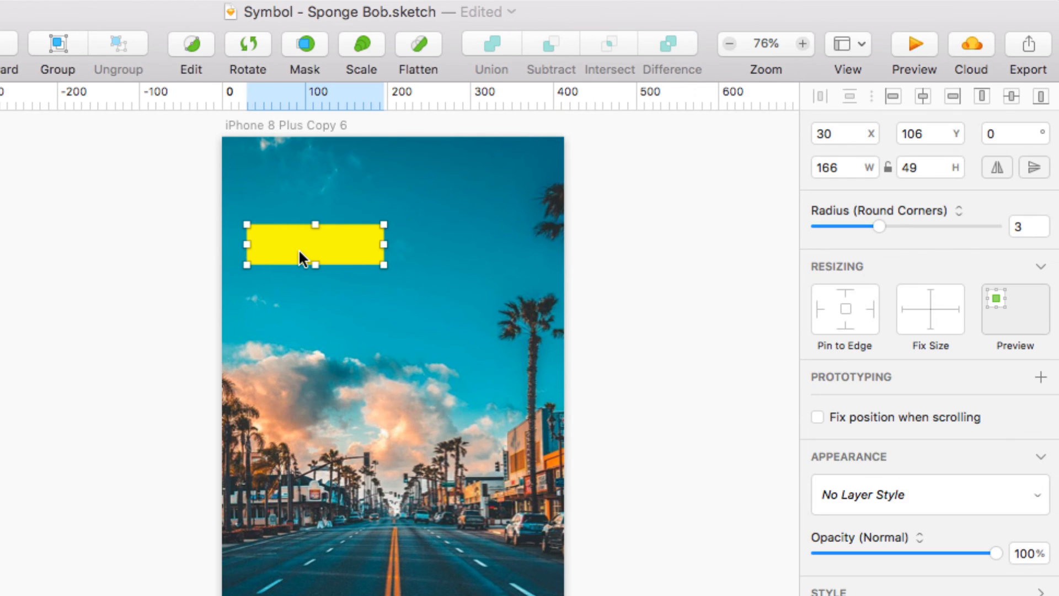
pyautogui.click(817, 311)
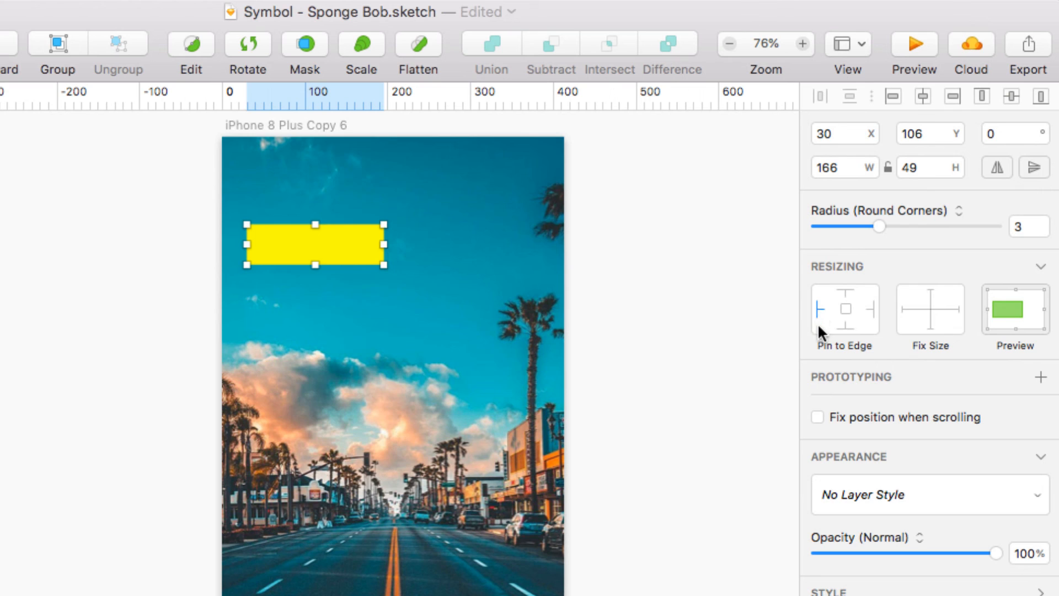
pyautogui.click(931, 309)
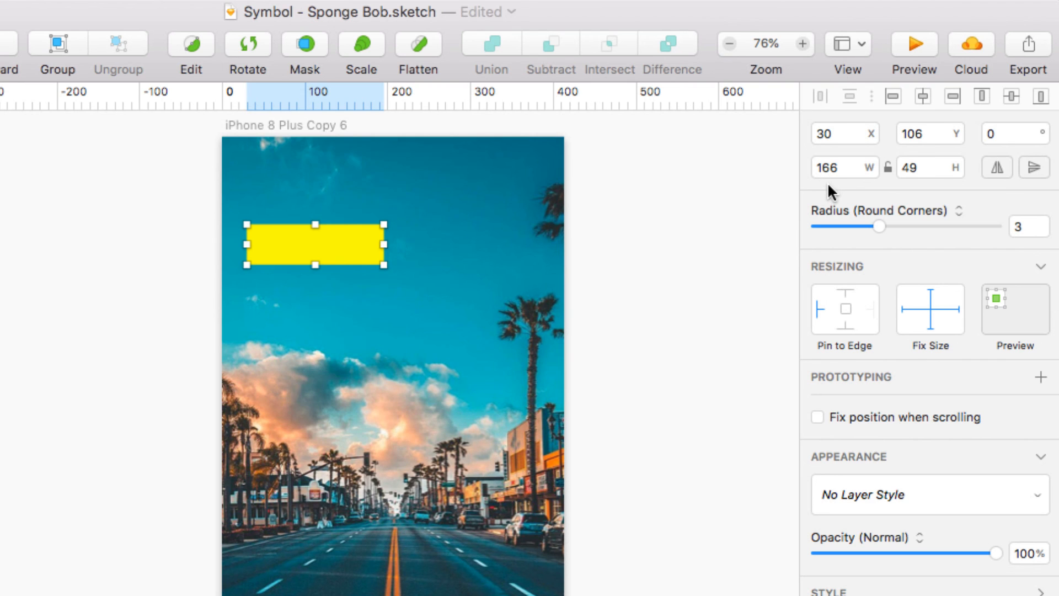
# Step: Widen the artboard from its left side to about 614, and measure the yellow bar's distances to its edges
pyautogui.click(287, 125)
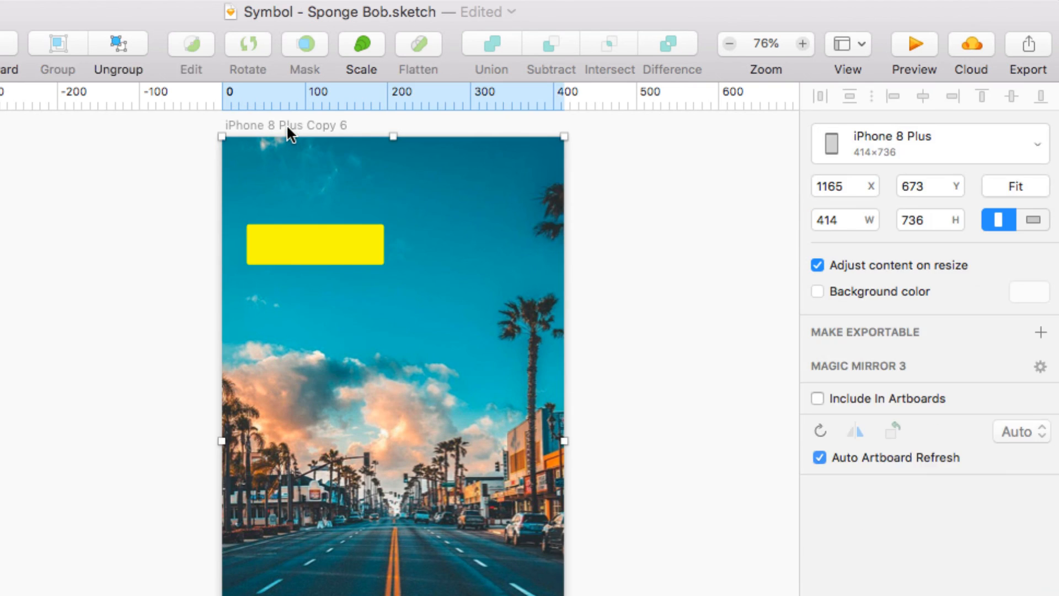
pyautogui.moveTo(216, 439); pyautogui.dragTo(51, 431)
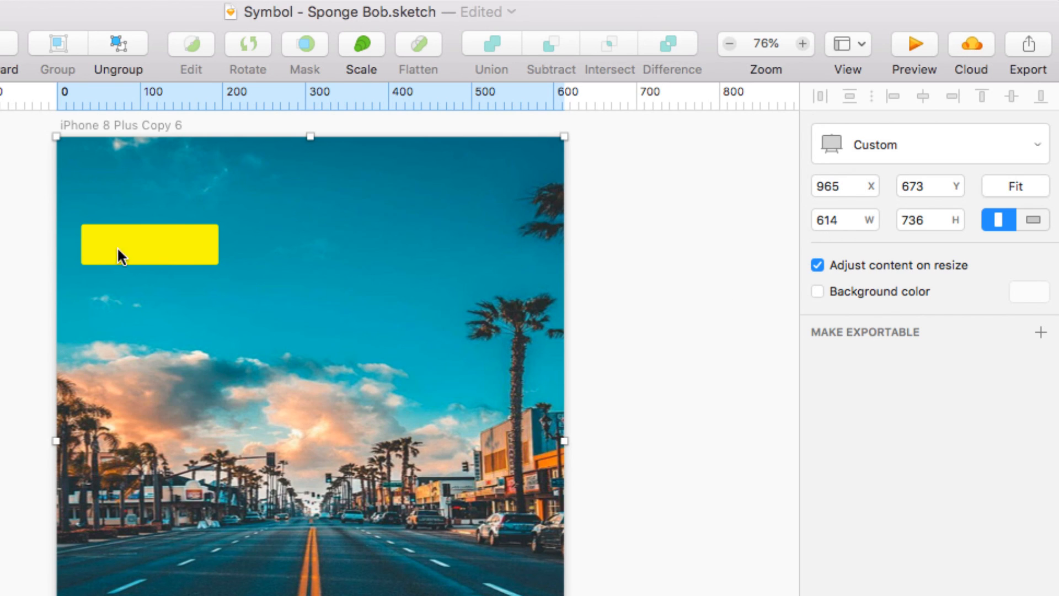
pyautogui.click(23, 288)
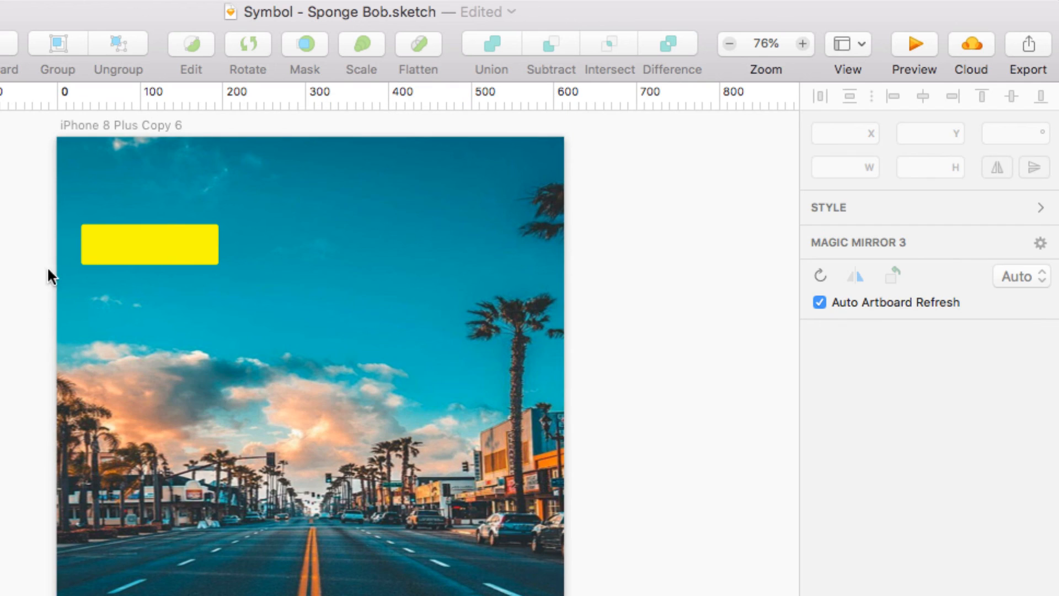
pyautogui.click(86, 249)
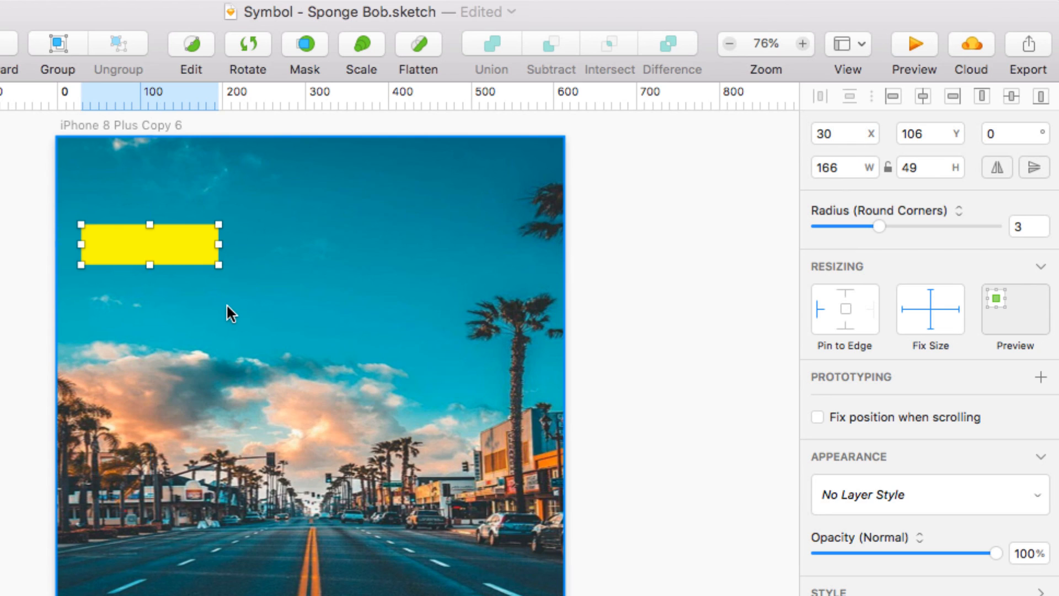
pyautogui.press('alt')
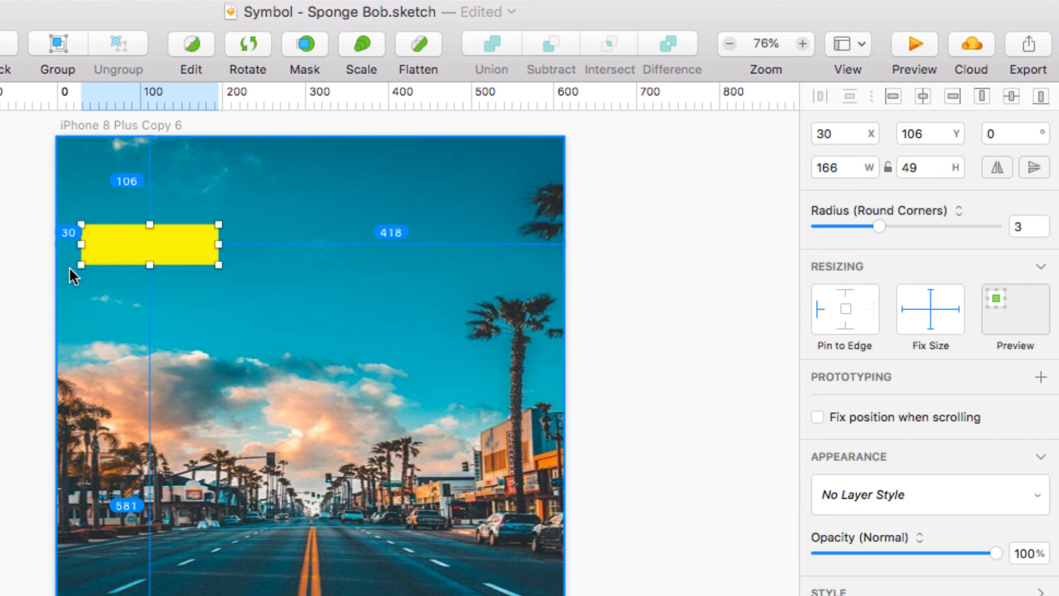